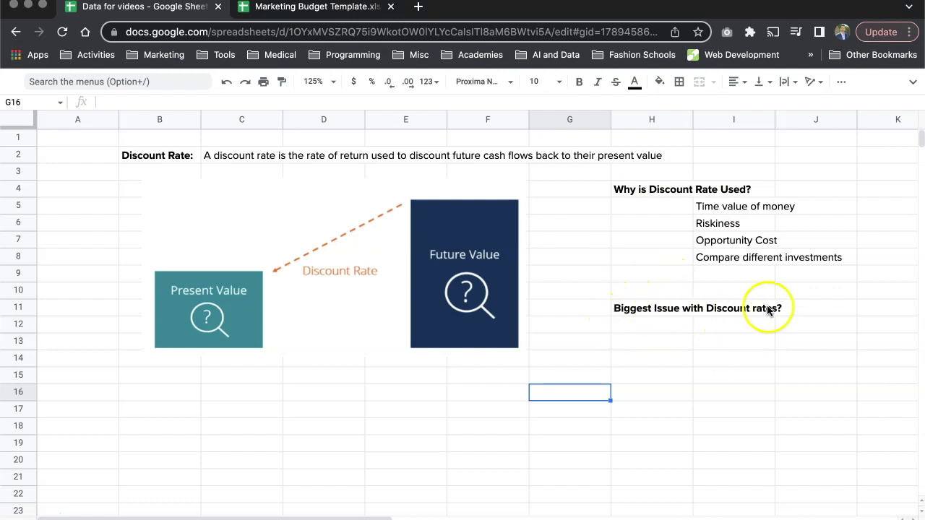
# Enter the label 'Discount Rate' in B15 with 10% beside it in C15
pyautogui.click(745, 341)
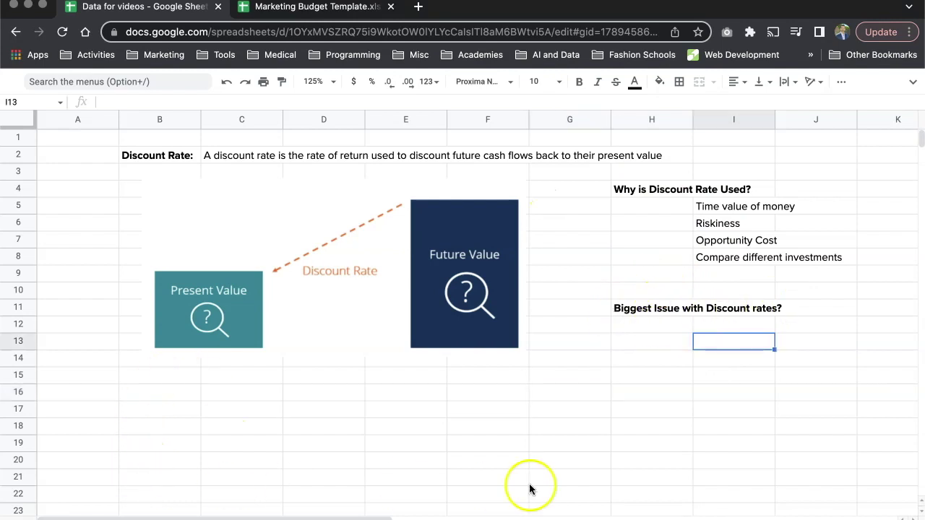
pyautogui.click(439, 427)
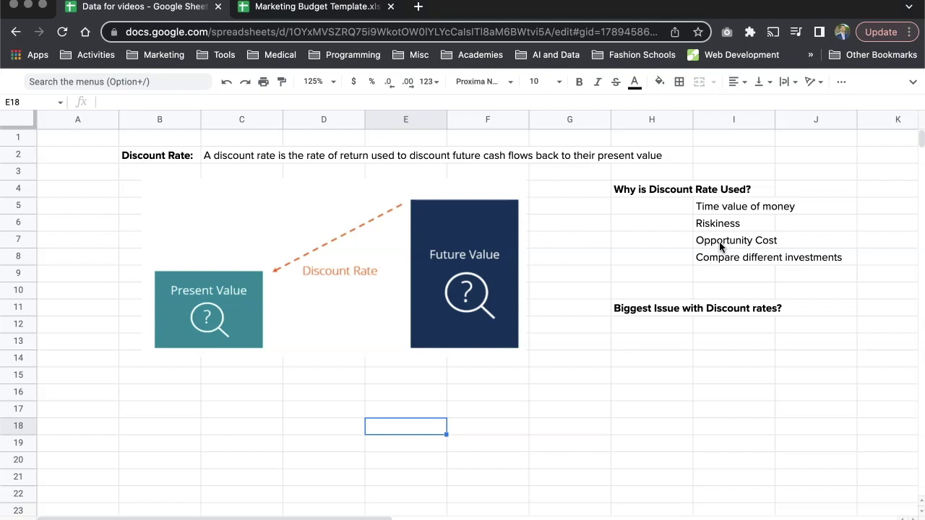
pyautogui.click(654, 308)
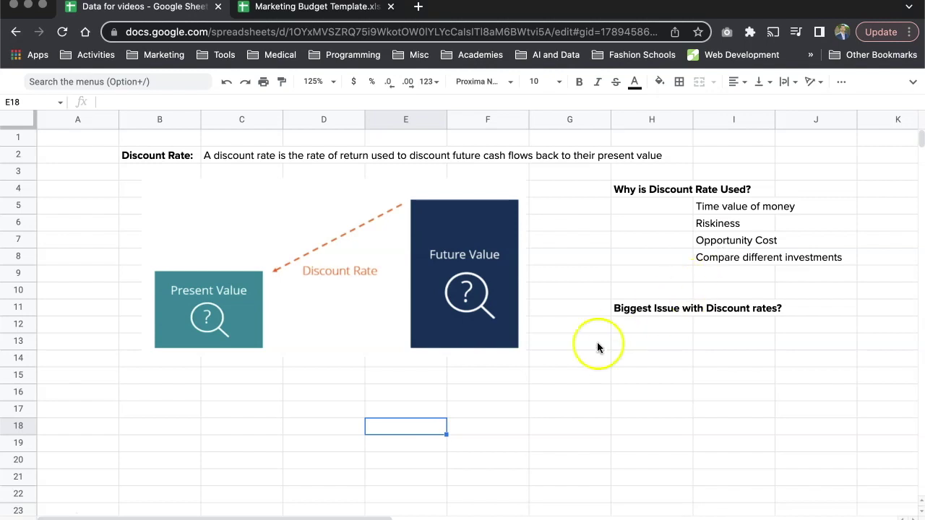
pyautogui.click(184, 375)
pyautogui.write('Di')
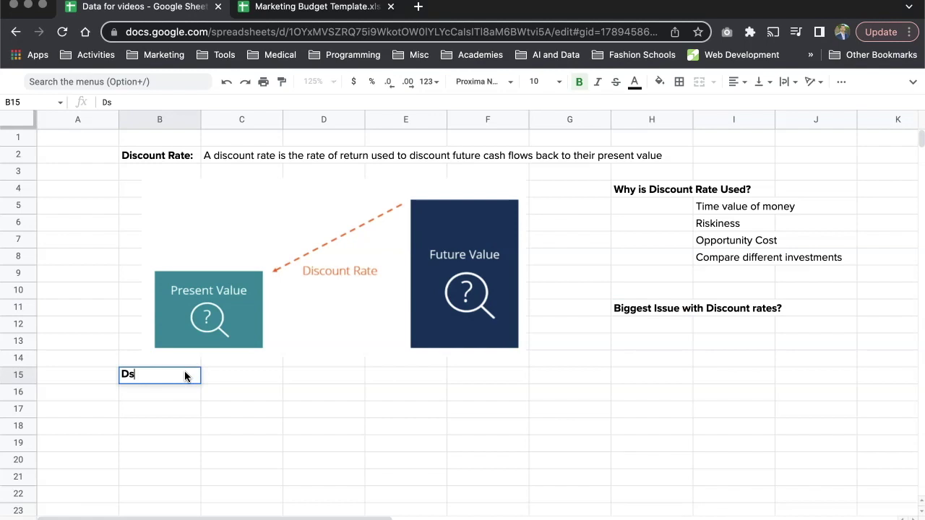
pyautogui.write('scounr')
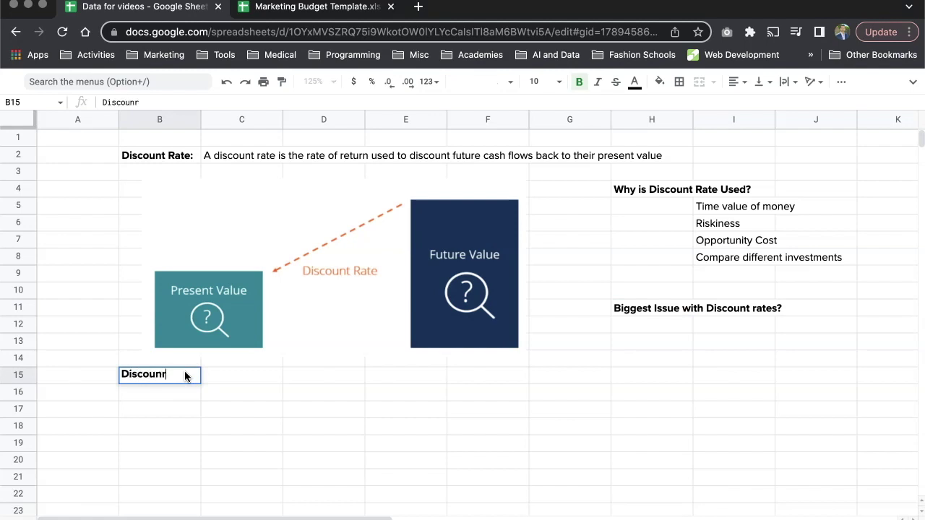
pyautogui.press('BackSpace')
pyautogui.write('t Rate')
pyautogui.press('Tab')
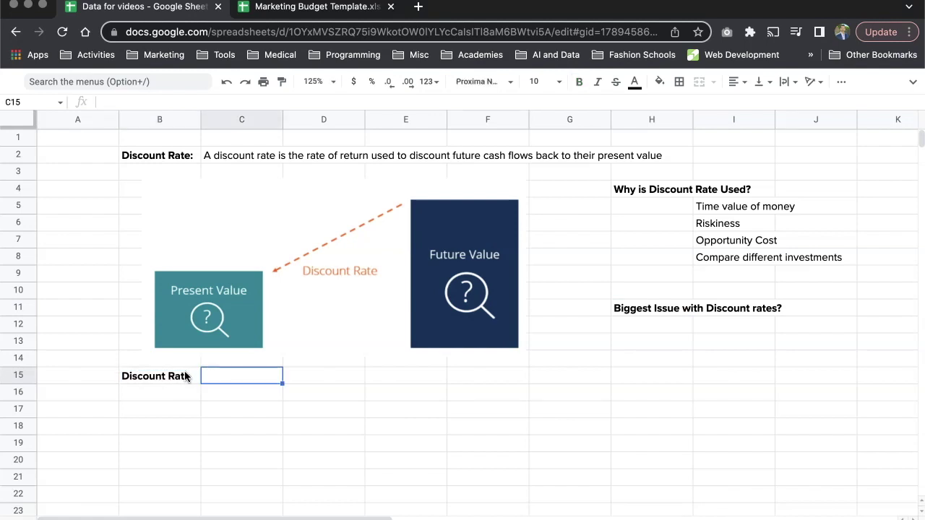
pyautogui.write('10%')
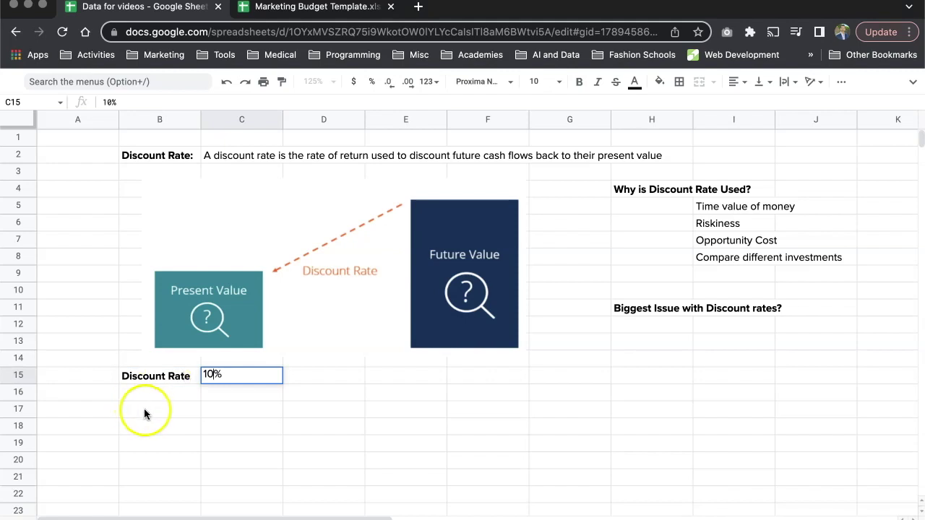
# Build the row 17 headers Starting, Year 1 and Year 2, autofilled through Year 5
pyautogui.click(148, 409)
pyautogui.write('Stat')
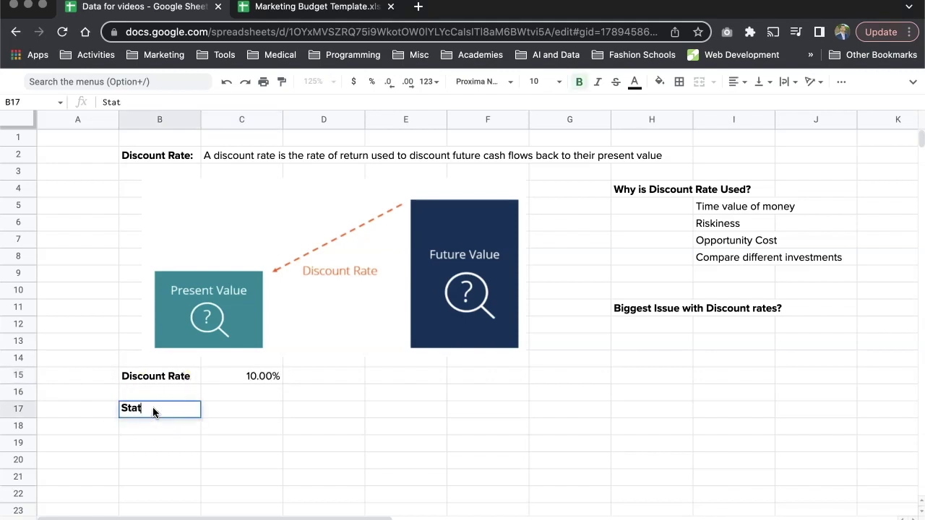
pyautogui.press('BackSpace')
pyautogui.write('rting')
pyautogui.press('Tab')
pyautogui.write('year')
pyautogui.press('BackSpace')
pyautogui.press('BackSpace')
pyautogui.press('BackSpace')
pyautogui.press('BackSpace')
pyautogui.write('Year ')
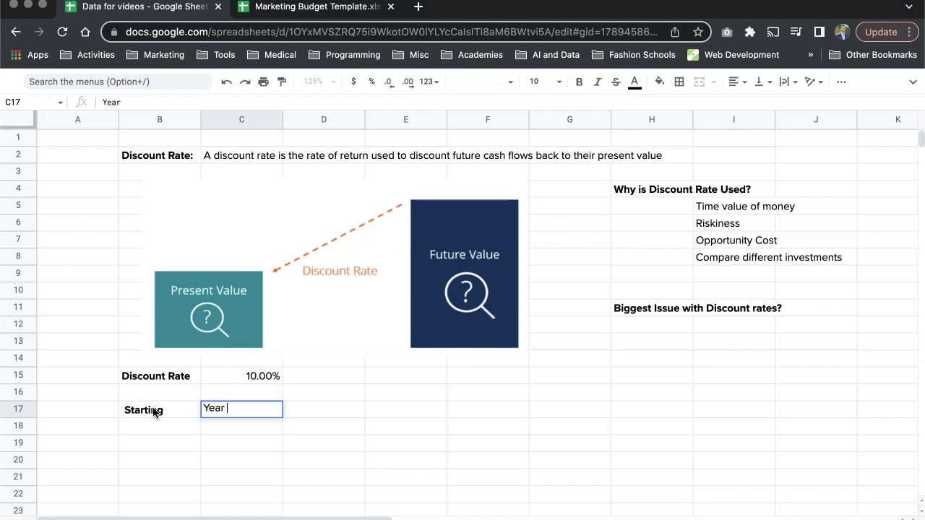
pyautogui.write('1')
pyautogui.press('Tab')
pyautogui.write('Year ')
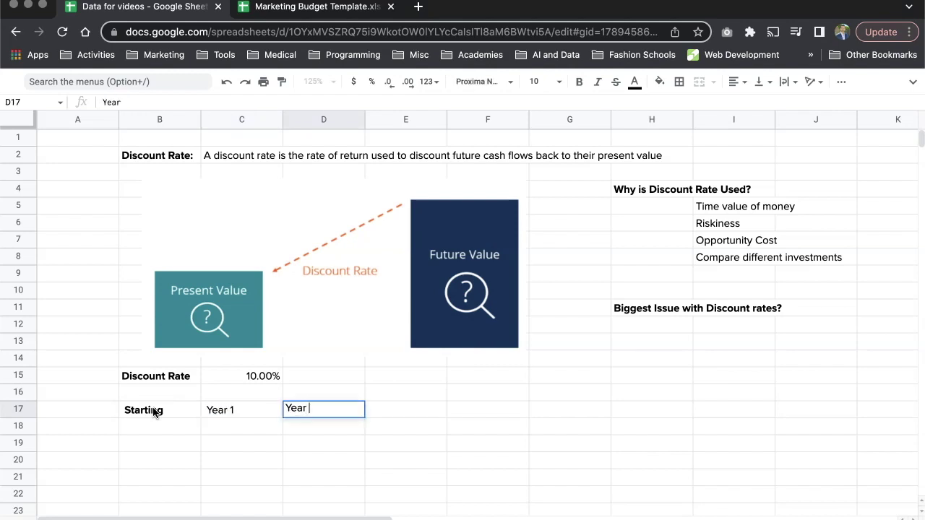
pyautogui.write('2')
pyautogui.press('Return')
pyautogui.click(282, 409)
pyautogui.moveTo(299, 410); pyautogui.dragTo(579, 432)
pyautogui.click(575, 434)
# Enter the 10,000 starting amount in B18
pyautogui.click(139, 427)
pyautogui.write('10,000')
pyautogui.press('Return')
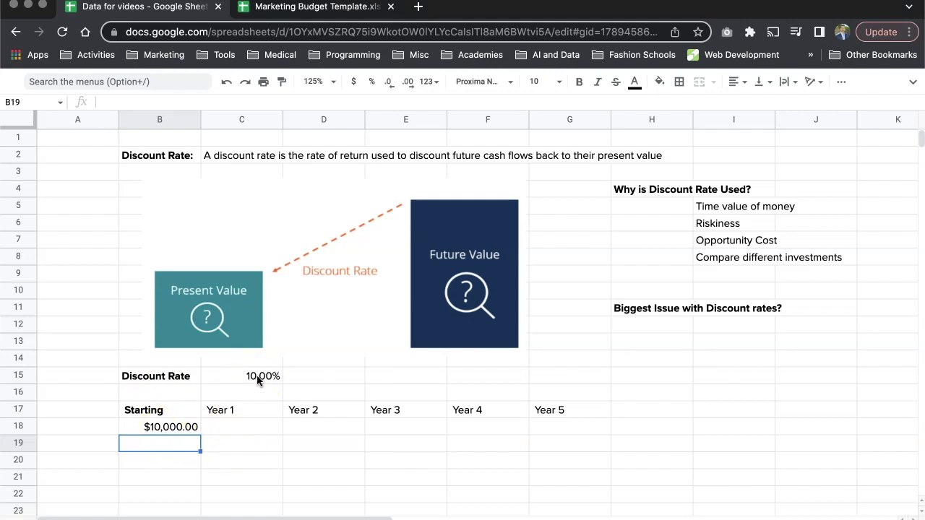
# Enter the Year 1 growth formula =B18*(1+C15) in C18
pyautogui.click(241, 428)
pyautogui.write('=')
pyautogui.click(176, 427)
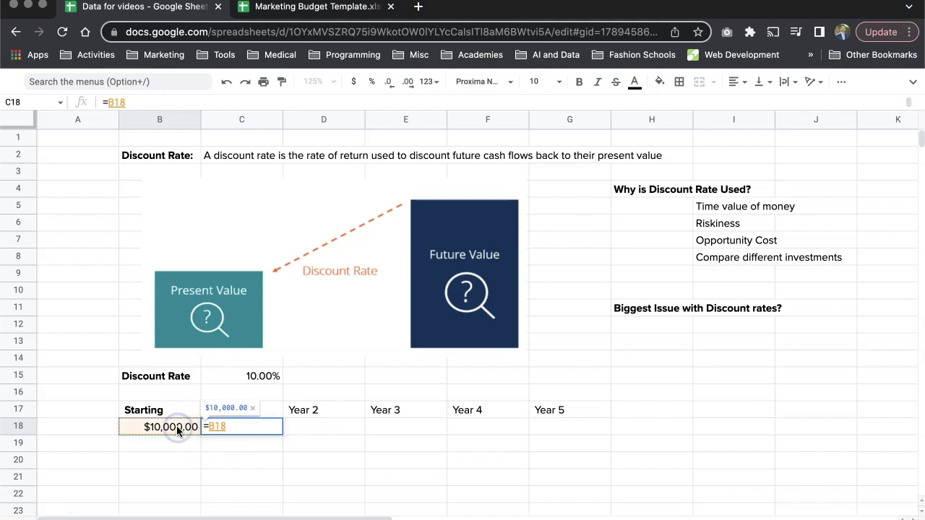
pyautogui.write('*')
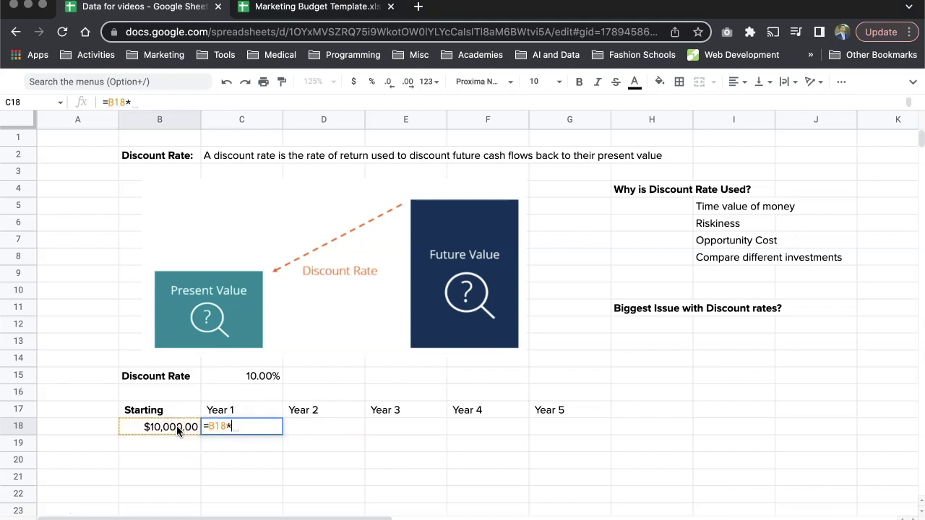
pyautogui.write('(1+')
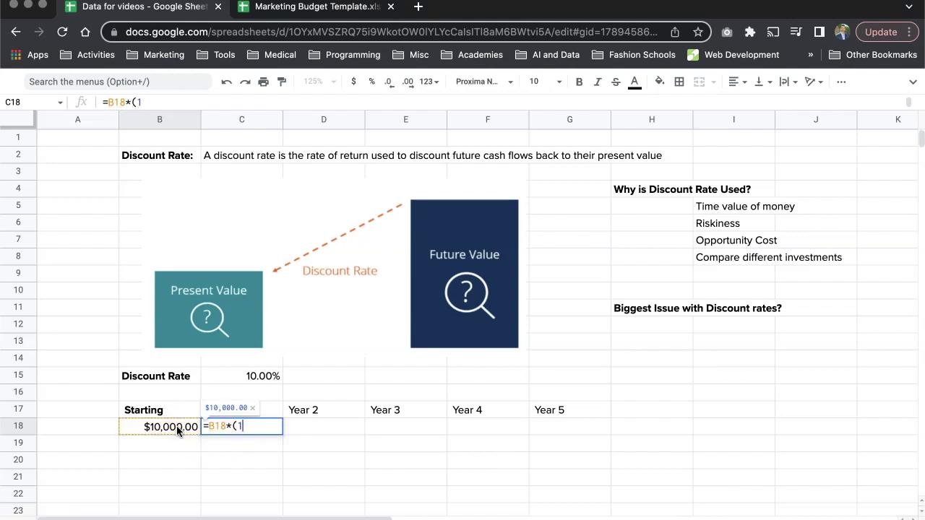
pyautogui.click(246, 377)
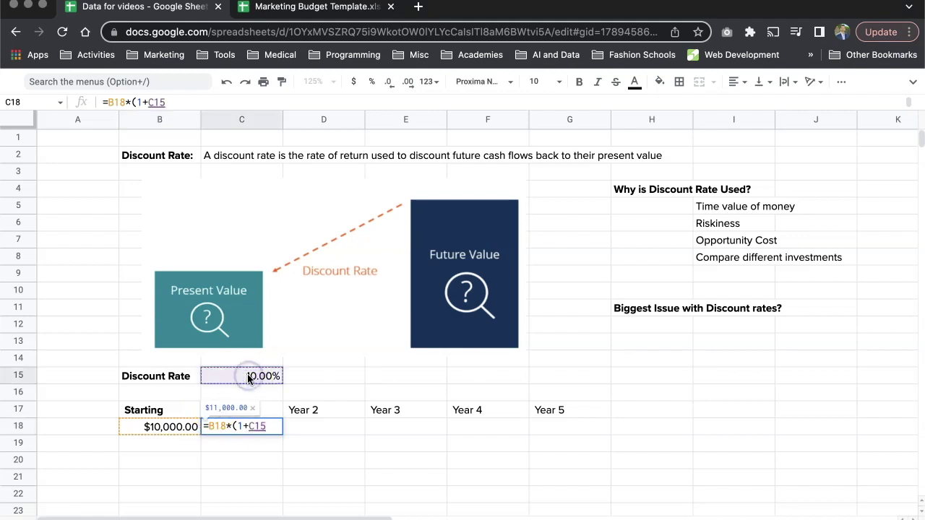
pyautogui.write(')')
pyautogui.press('Return')
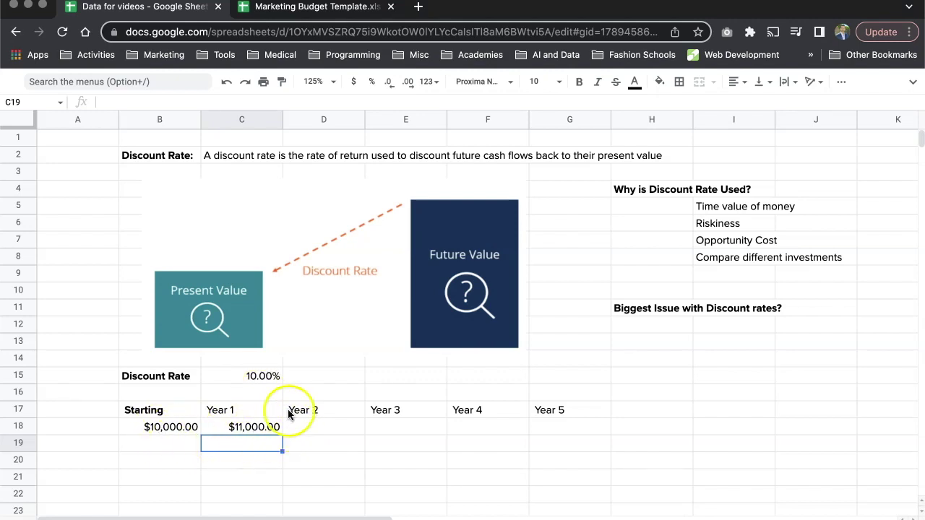
# Make the C15 reference absolute and fill the formula across to G18
pyautogui.click(249, 427)
pyautogui.click(151, 102)
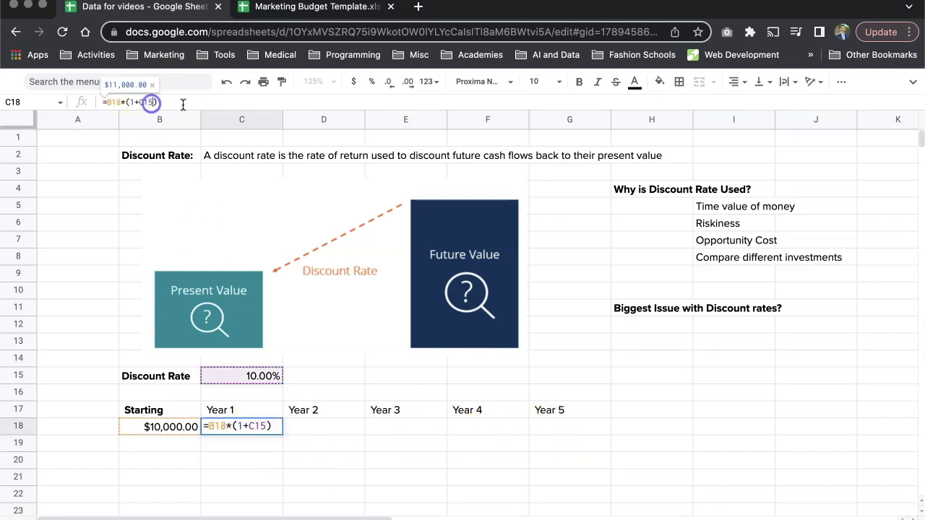
pyautogui.press('Left')
pyautogui.press('F4')
pyautogui.press('Return')
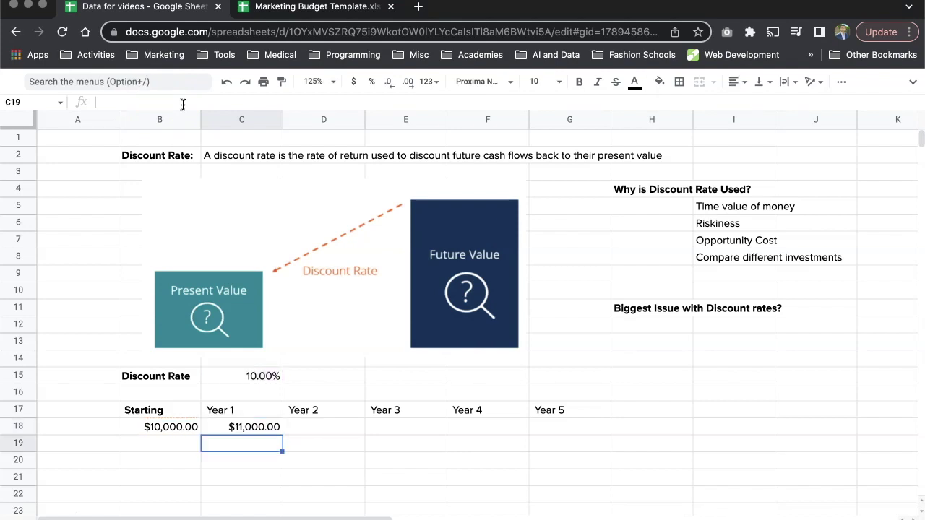
pyautogui.click(256, 428)
pyautogui.moveTo(282, 434); pyautogui.dragTo(554, 445)
pyautogui.click(553, 445)
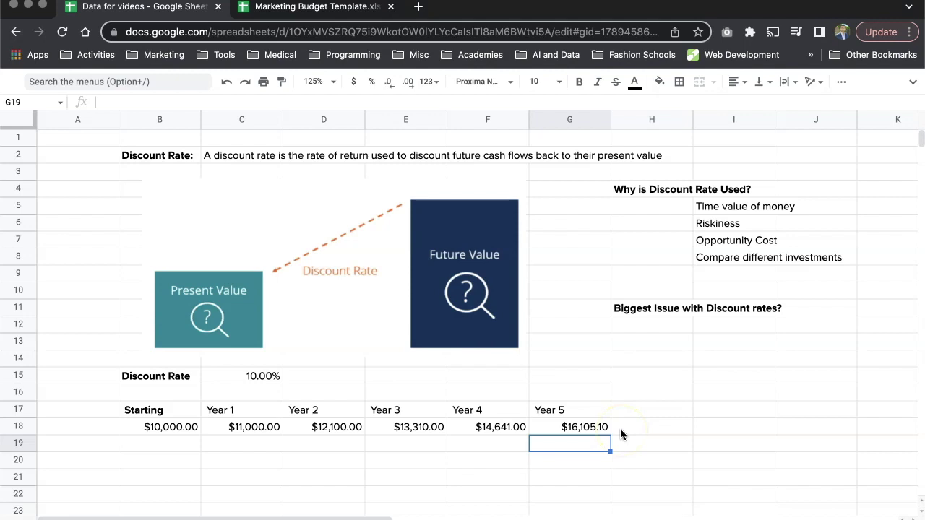
# Copy the Starting–Year 5 header row into row 22
pyautogui.scroll(-5, 629, 429)
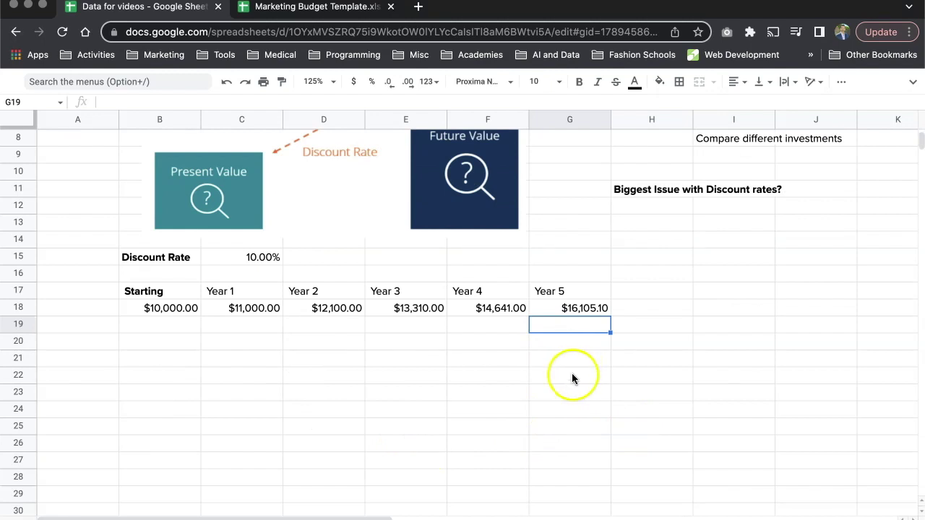
pyautogui.click(274, 341)
pyautogui.moveTo(181, 293); pyautogui.dragTo(533, 292)
pyautogui.press('super+c')
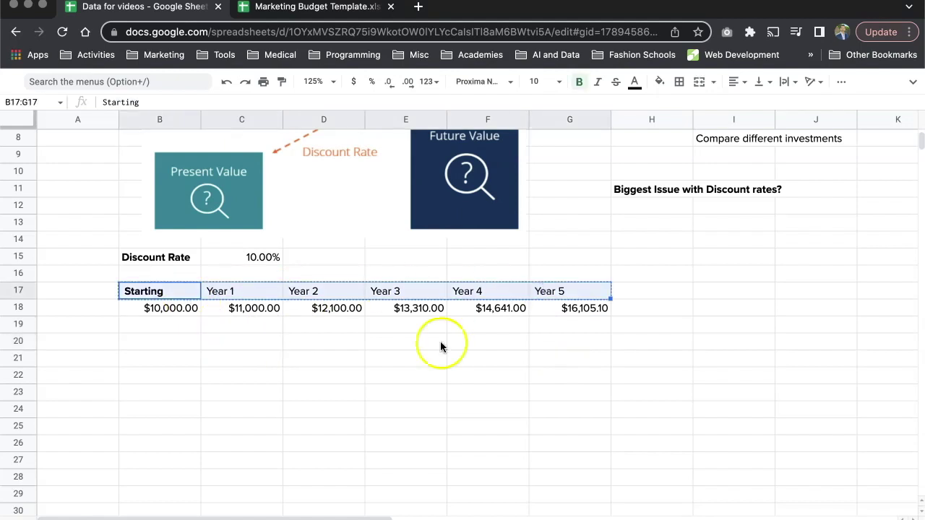
pyautogui.click(174, 375)
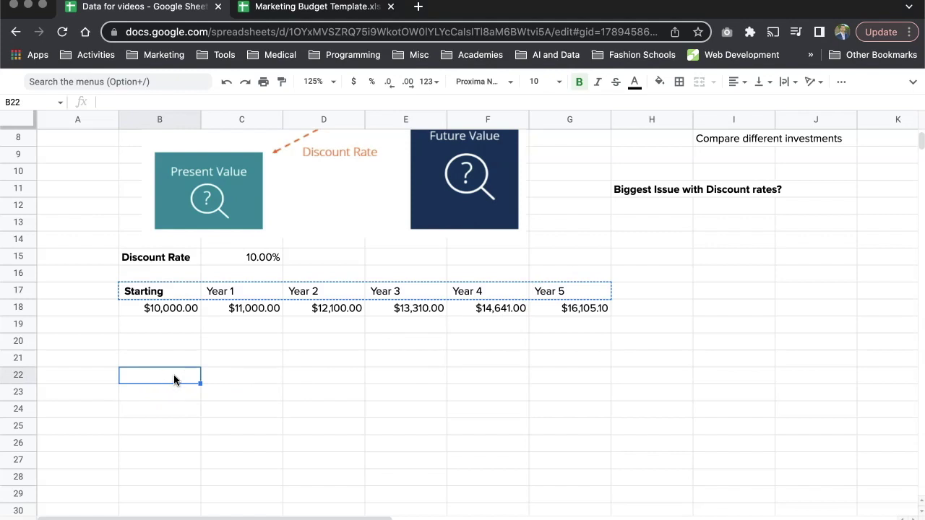
pyautogui.press('super+v')
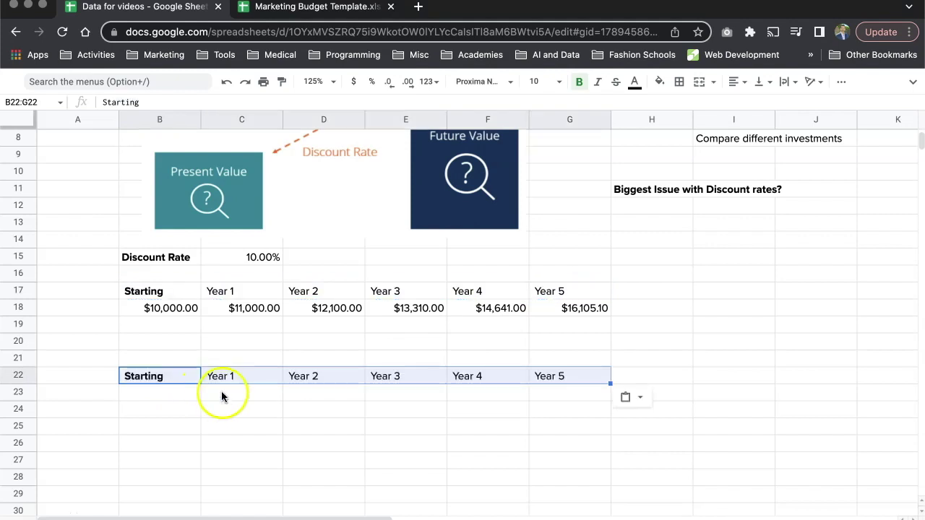
pyautogui.click(193, 359)
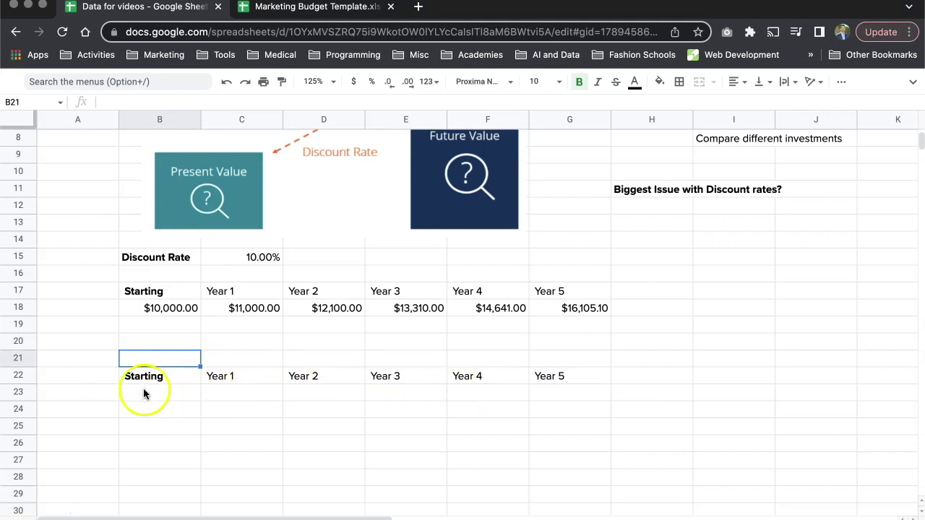
# Enter 100000 as the Year 5 amount in G23
pyautogui.click(590, 388)
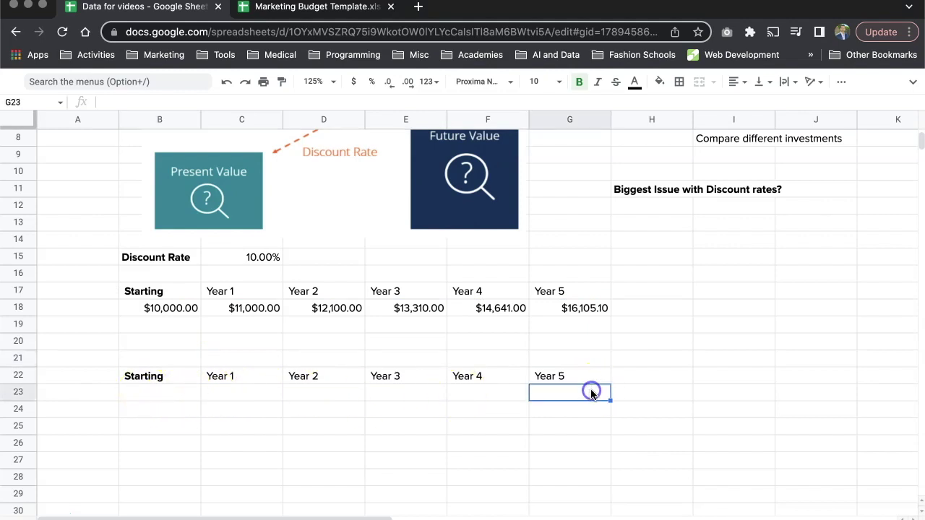
pyautogui.write('10')
pyautogui.write('000')
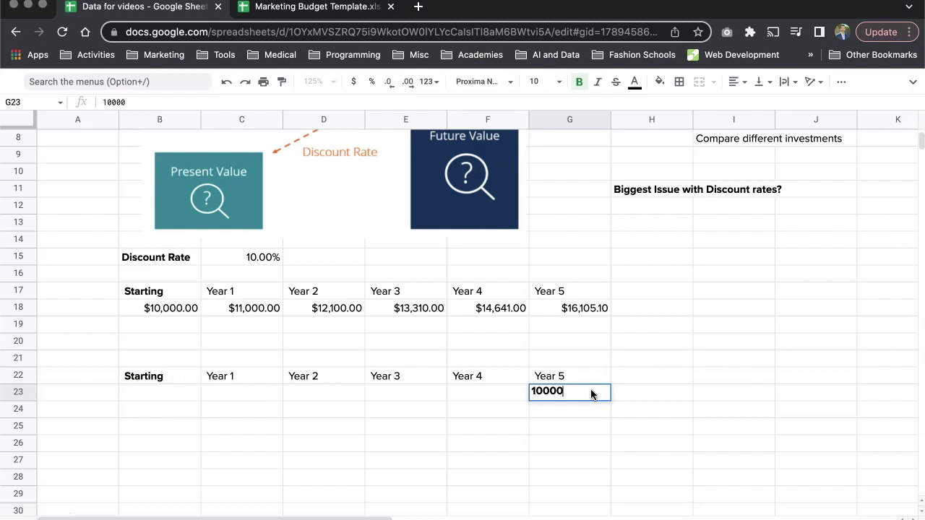
pyautogui.click(603, 423)
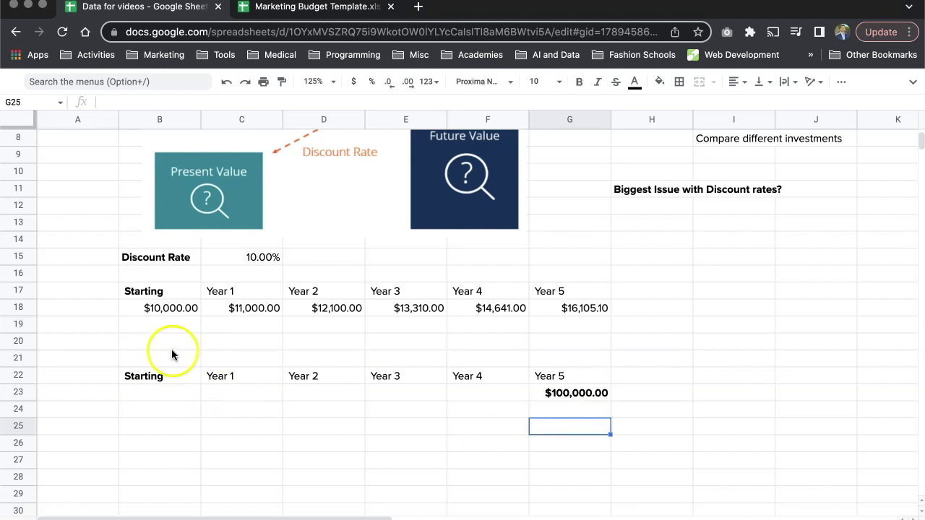
# Copy the Discount Rate label and 10% value from B15:C15 into B21
pyautogui.click(176, 357)
pyautogui.moveTo(175, 257); pyautogui.dragTo(269, 259)
pyautogui.hotkey('ctrl', 'c')
pyautogui.click(157, 360)
pyautogui.hotkey('ctrl', 'v')
pyautogui.click(204, 410)
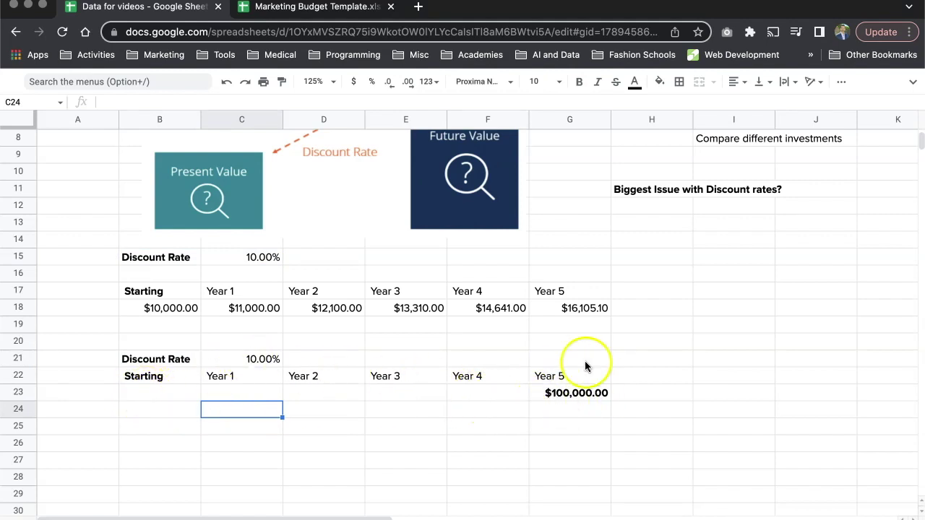
# Enter the Year 4 present-value formula =G23/(1+C21) in F23
pyautogui.click(515, 395)
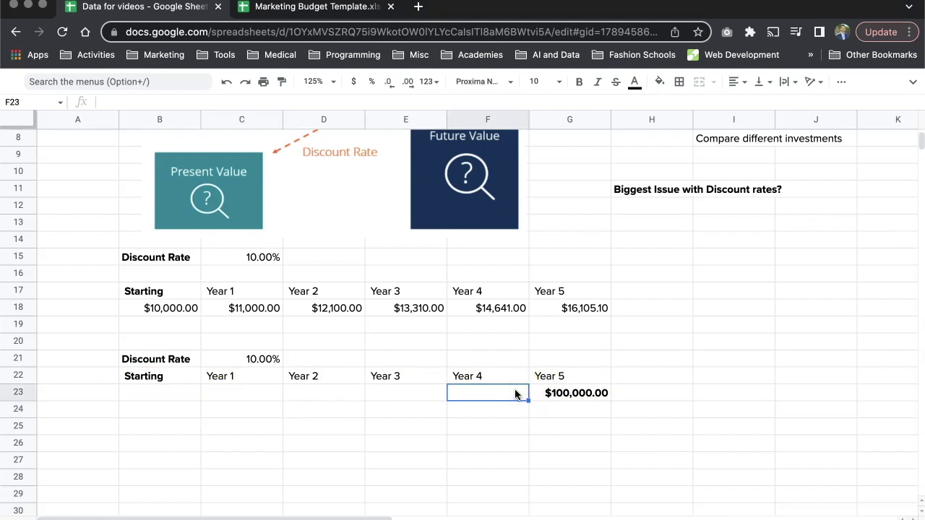
pyautogui.write('=')
pyautogui.click(588, 397)
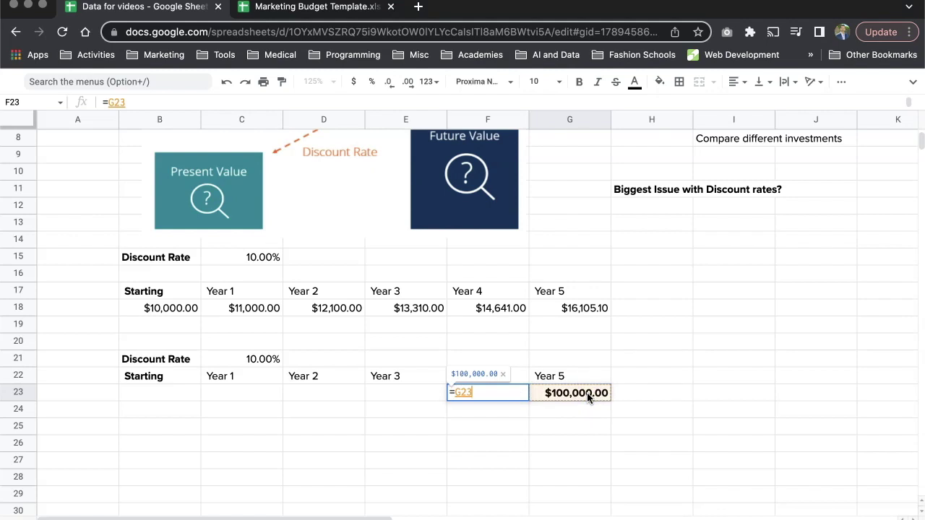
pyautogui.click(497, 395)
pyautogui.write('/(1+')
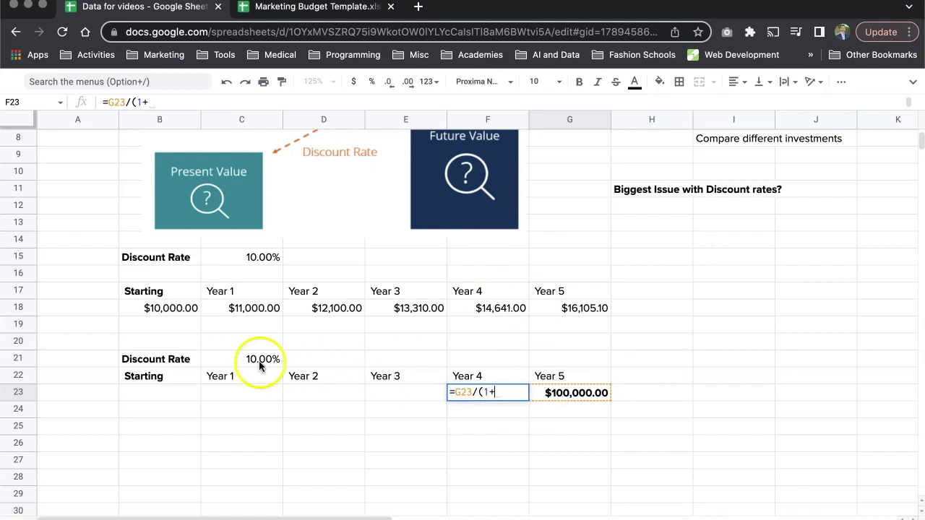
pyautogui.click(261, 365)
pyautogui.write(')')
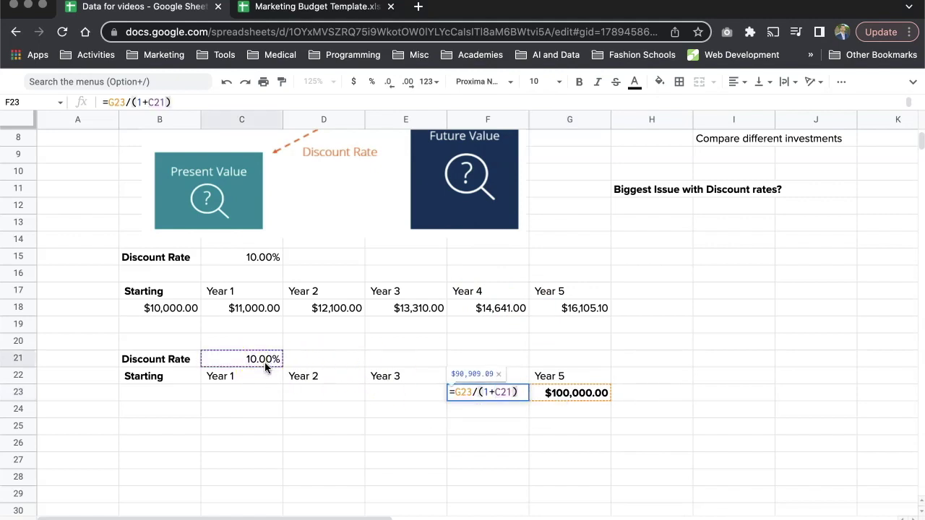
pyautogui.press('Return')
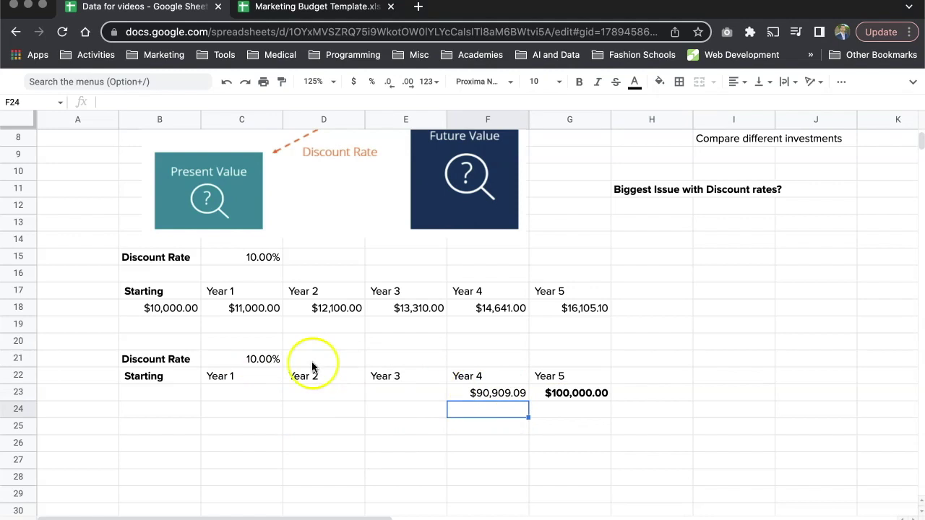
# Make the rate reference $C$21 and fill the formula left through B23
pyautogui.click(487, 393)
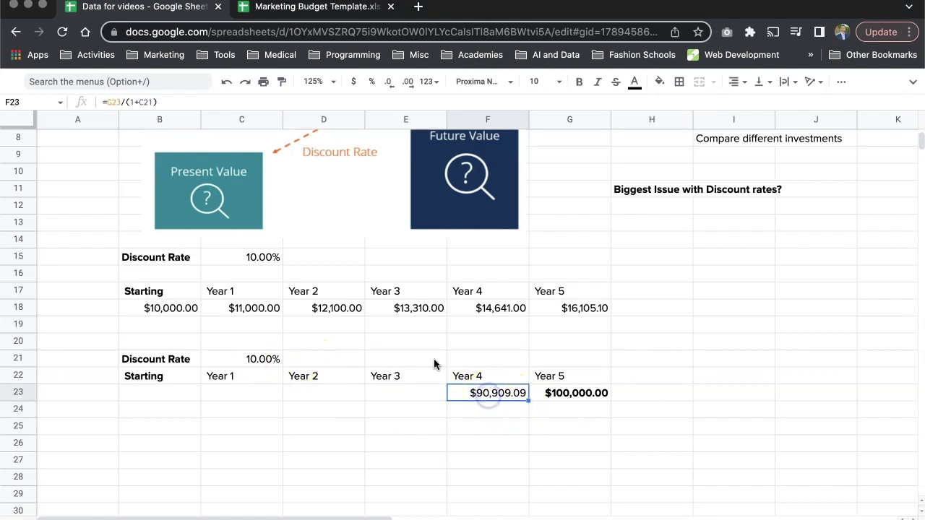
pyautogui.click(157, 101)
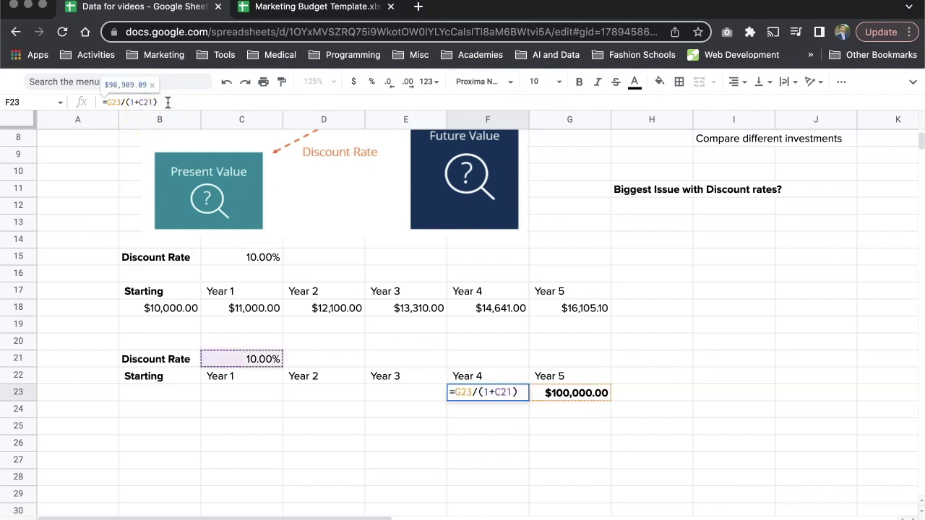
pyautogui.press('Left')
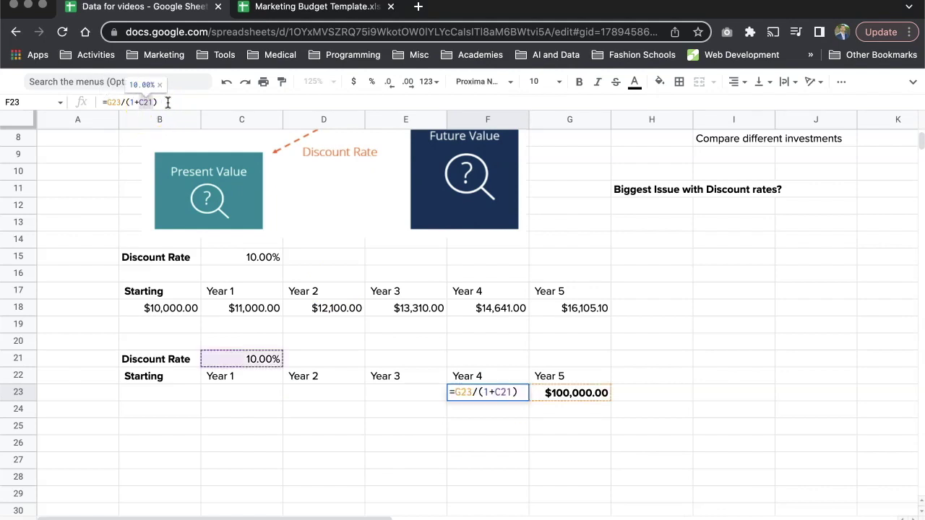
pyautogui.press('F4')
pyautogui.press('Return')
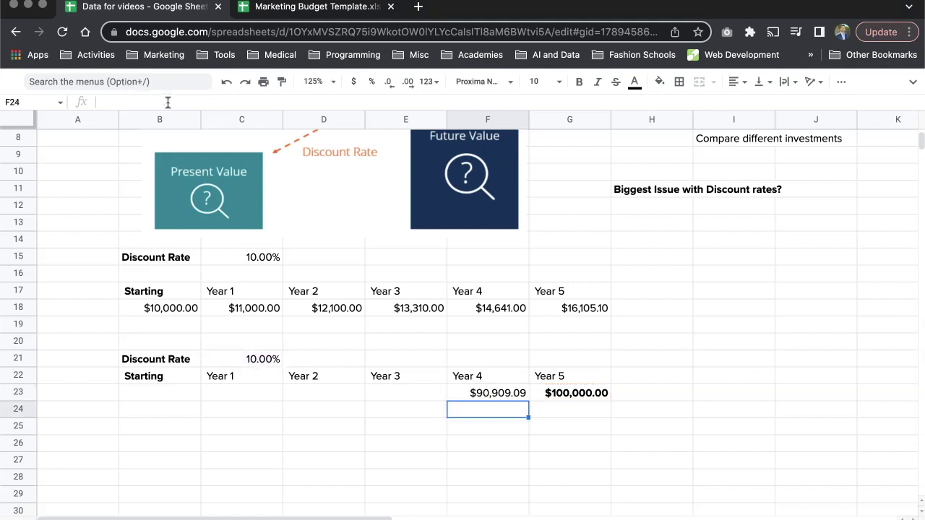
pyautogui.click(500, 395)
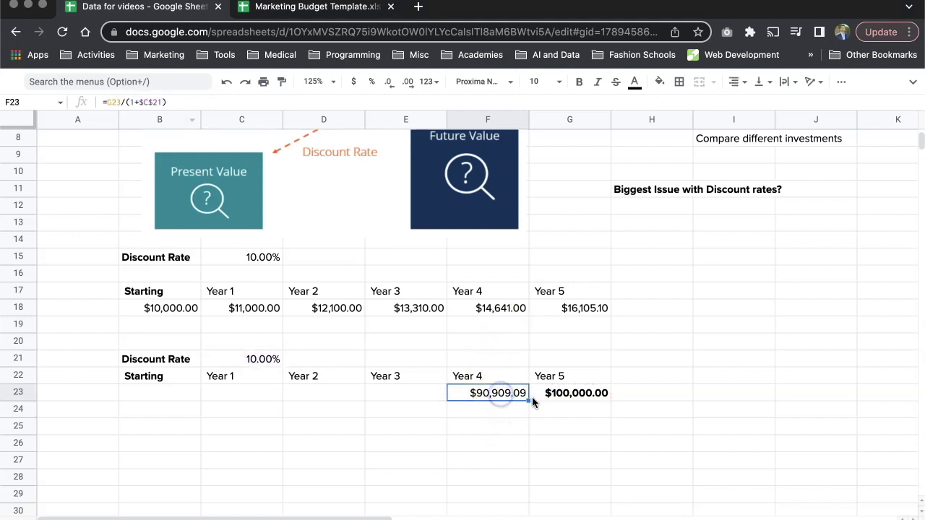
pyautogui.moveTo(529, 400); pyautogui.dragTo(179, 394)
pyautogui.click(179, 420)
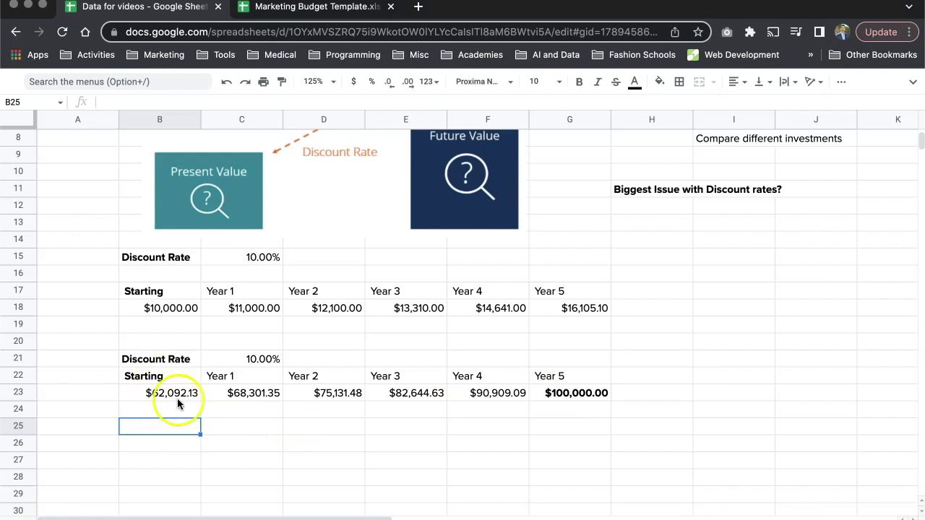
# Change the C21 discount rate to 30% to see its effect
pyautogui.click(251, 361)
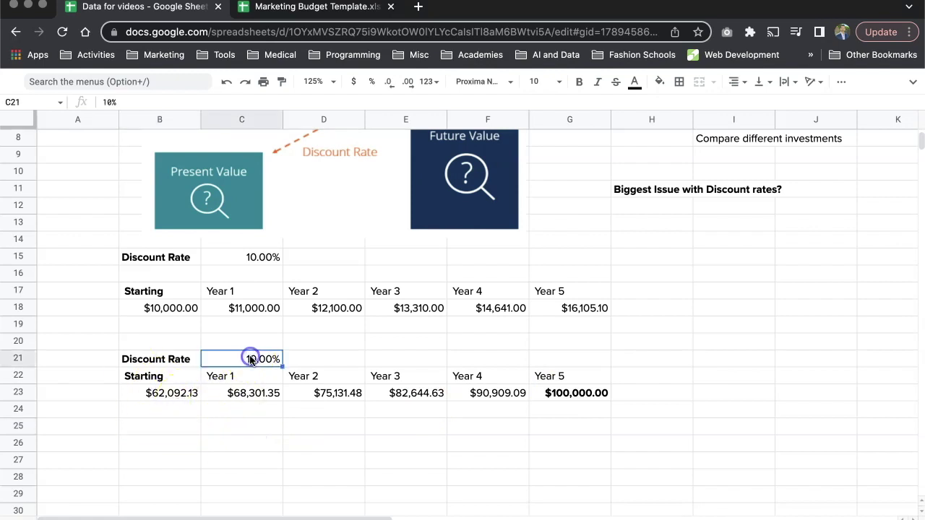
pyautogui.write('30')
pyautogui.press('Return')
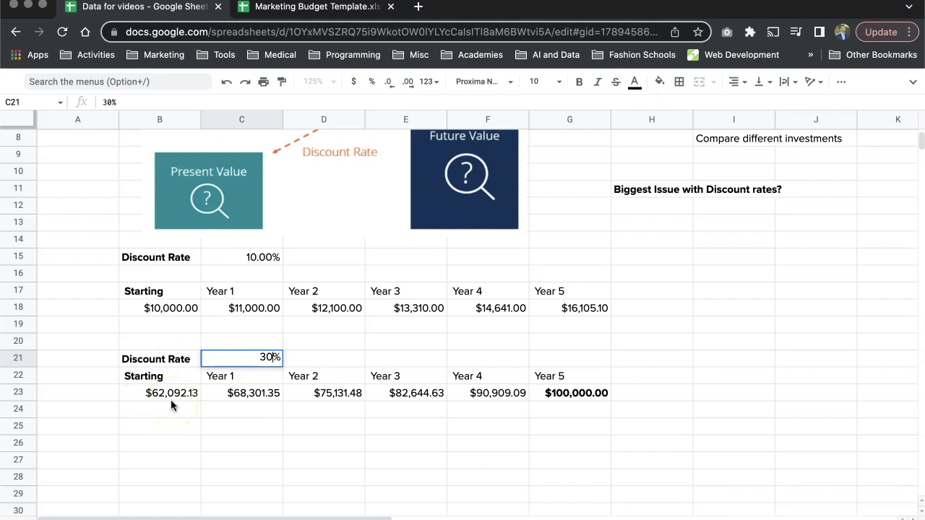
pyautogui.press('Return')
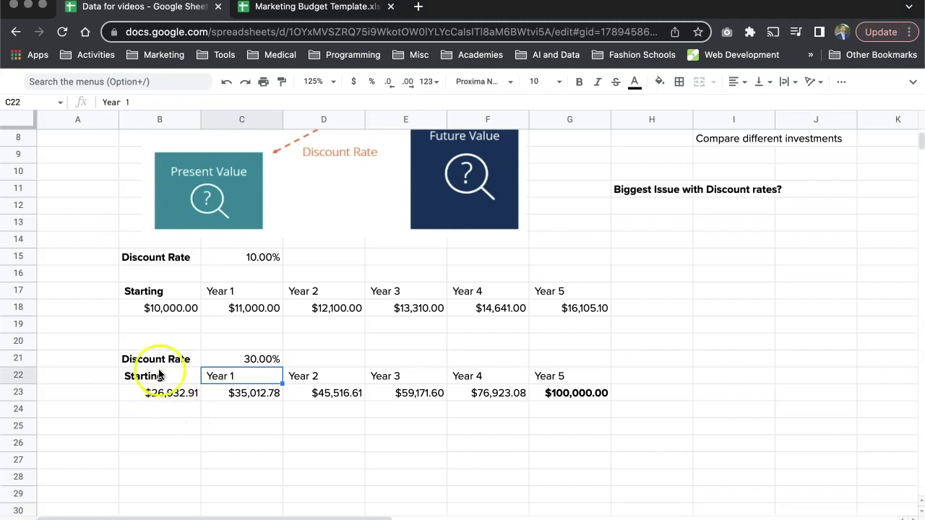
# Set the C21 discount rate to 5%, giving a $78,352.62 starting value
pyautogui.click(249, 363)
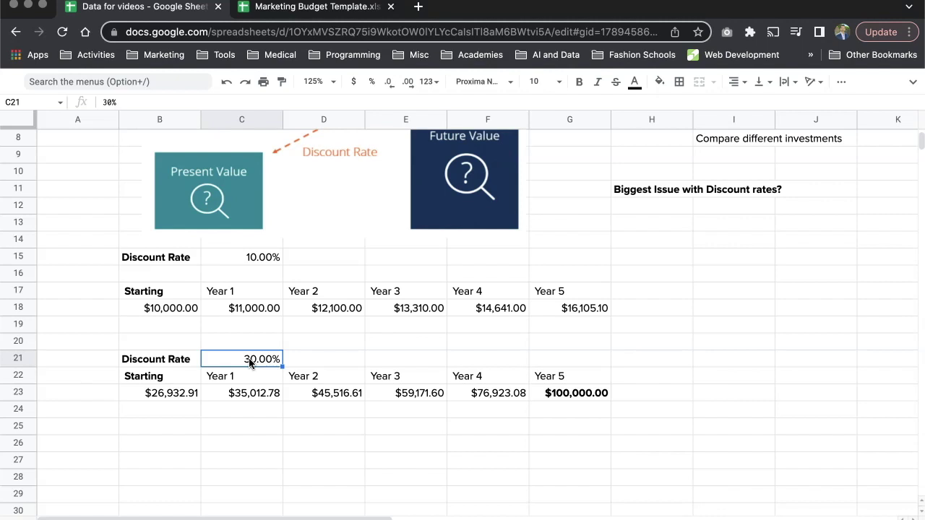
pyautogui.write('5')
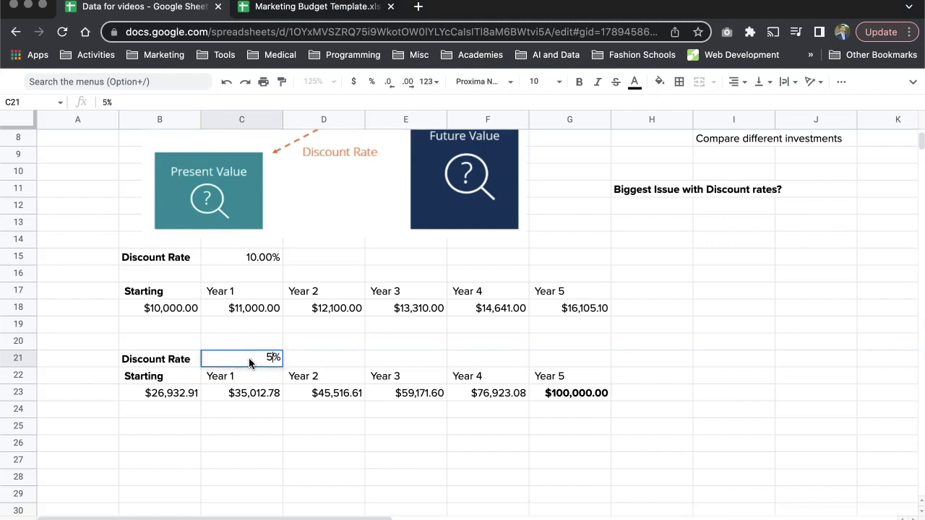
pyautogui.click(198, 396)
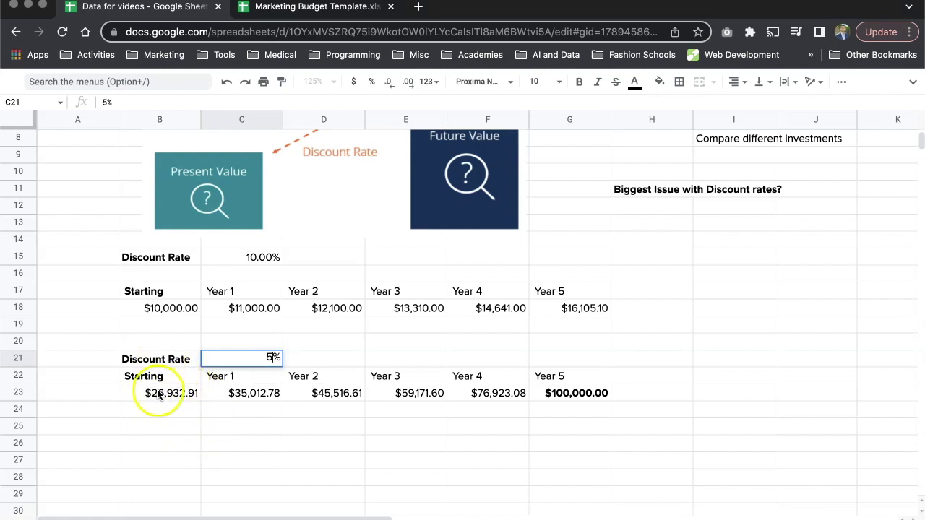
pyautogui.press('Return')
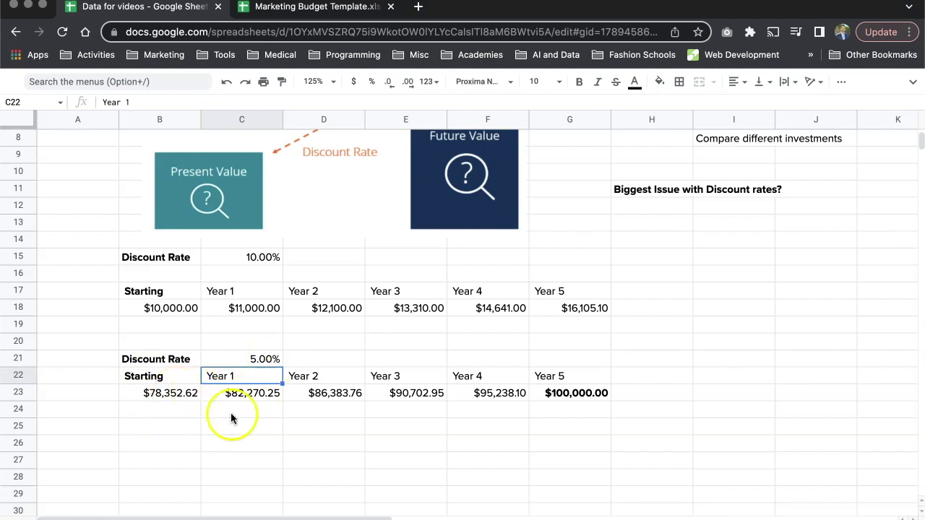
# Copy the Starting–Year 5 headers from row 22 into row 26
pyautogui.click(182, 444)
pyautogui.moveTo(192, 376); pyautogui.dragTo(545, 375)
pyautogui.hotkey('ctrl', 'c')
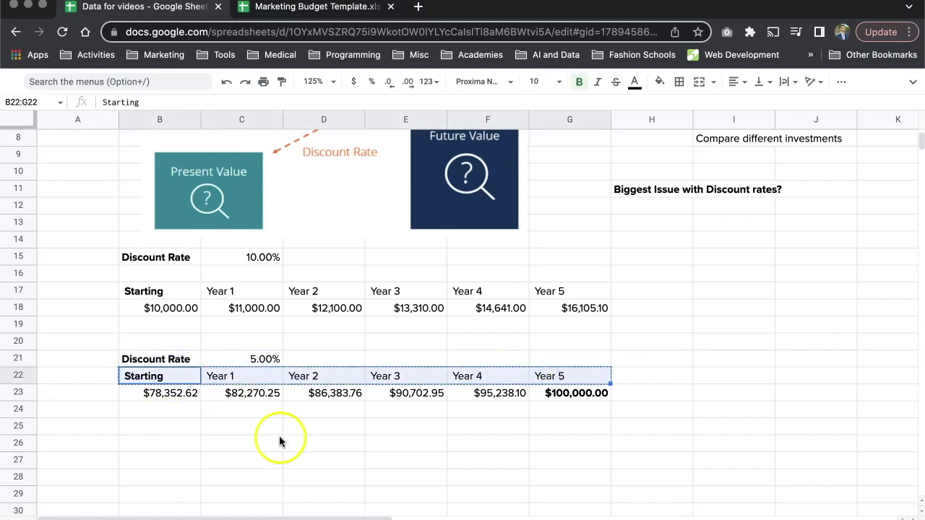
pyautogui.click(195, 443)
pyautogui.hotkey('ctrl', 'v')
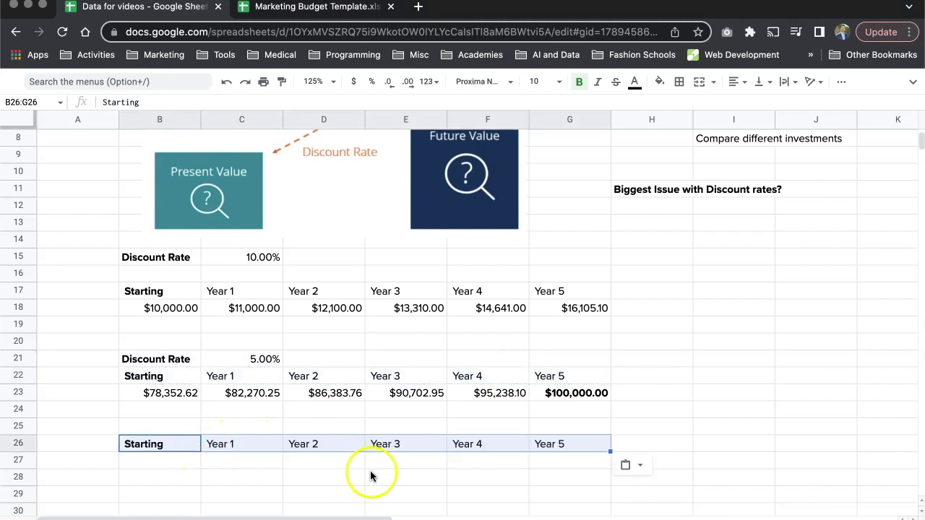
pyautogui.click(382, 467)
pyautogui.scroll(-3, 391, 470)
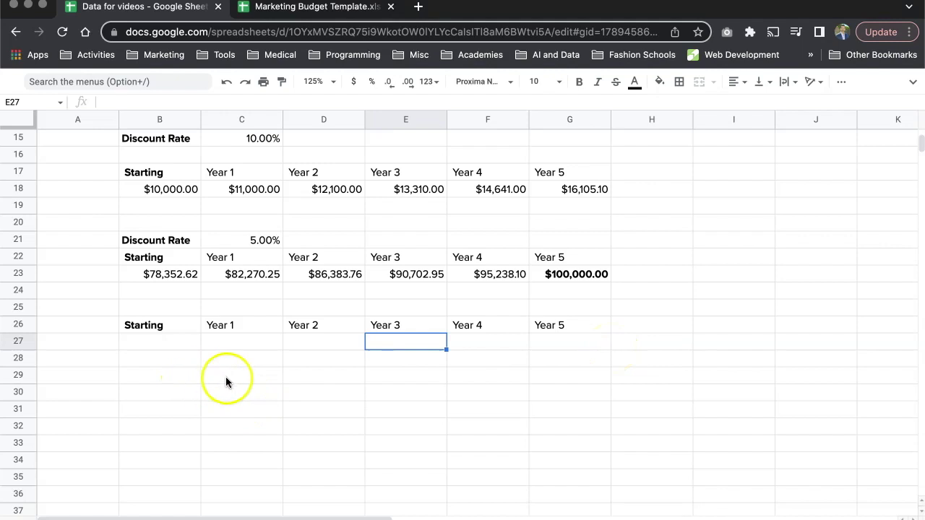
# Enter 1000 in C27 and fill it across to G27
pyautogui.click(266, 340)
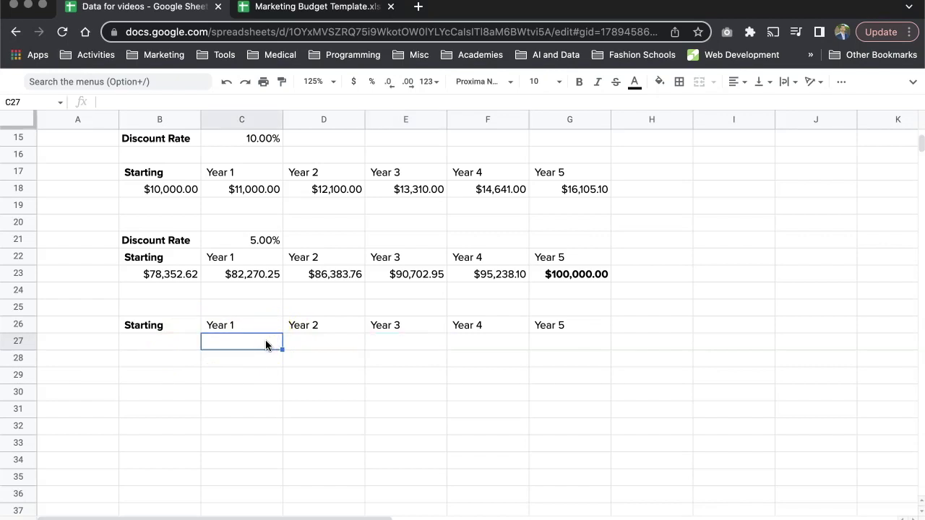
pyautogui.write('1000')
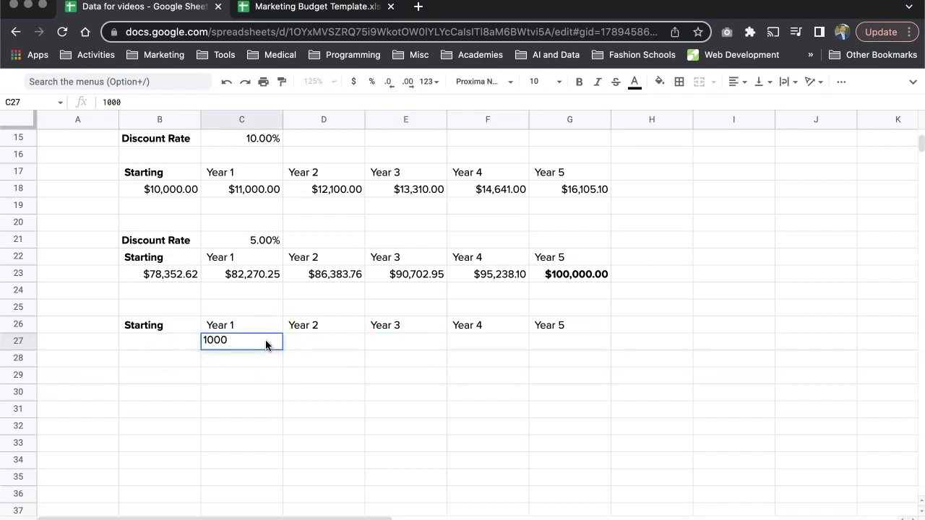
pyautogui.click(284, 369)
pyautogui.click(242, 341)
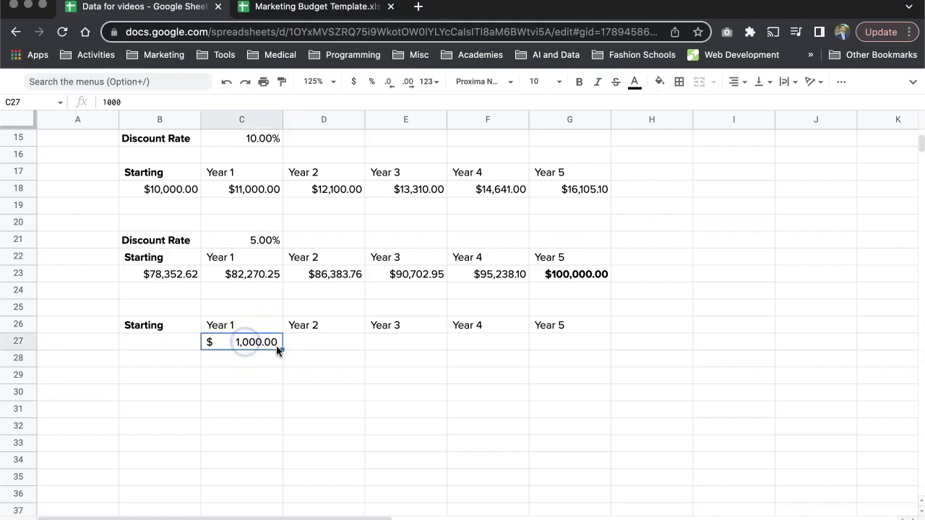
pyautogui.moveTo(281, 348); pyautogui.dragTo(568, 358)
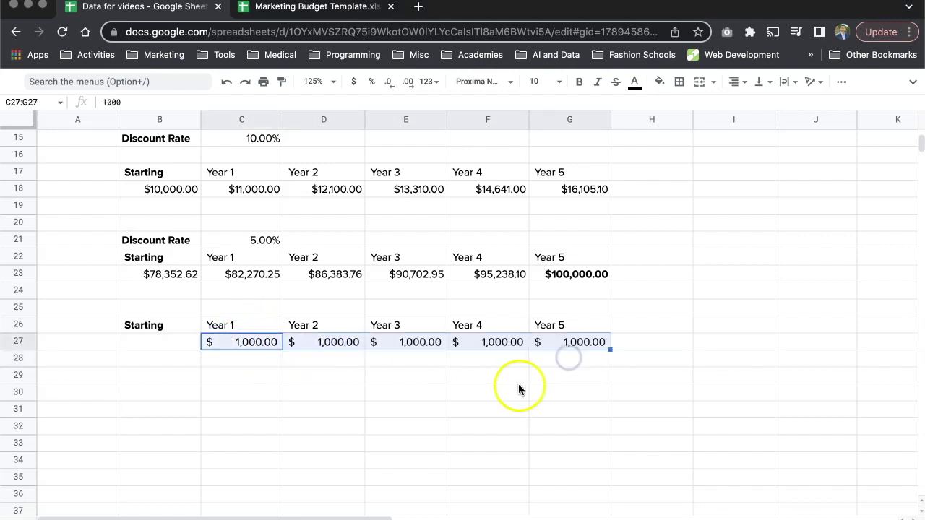
# Add the label Offer in B29 with 4000 in C29
pyautogui.click(191, 380)
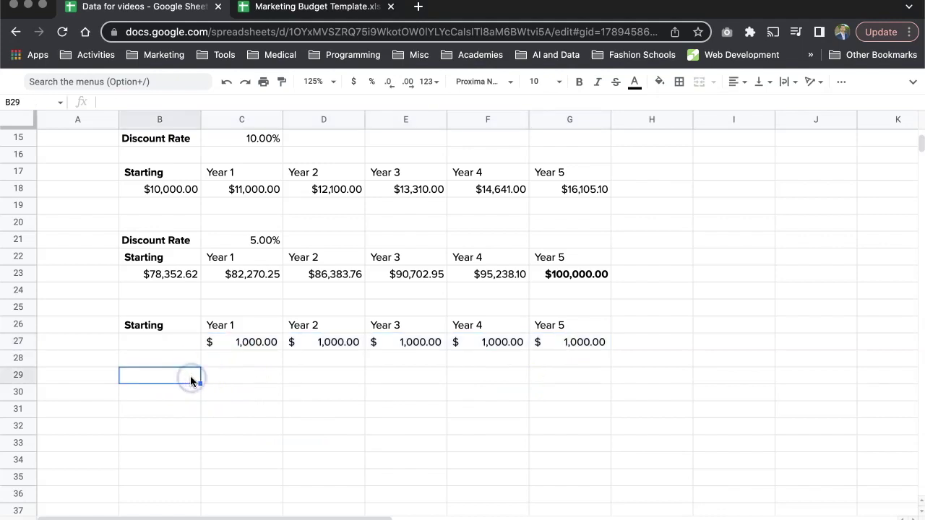
pyautogui.write('Offer')
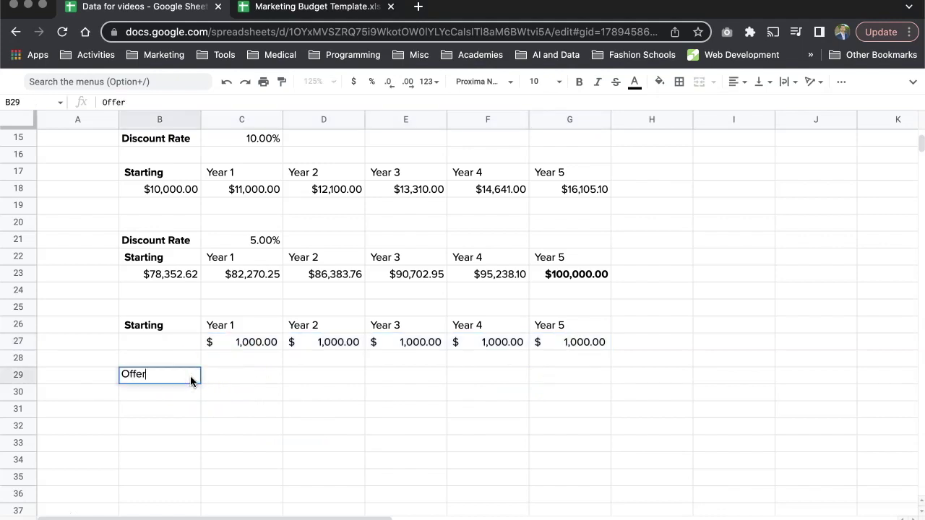
pyautogui.press('Tab')
pyautogui.write('4000')
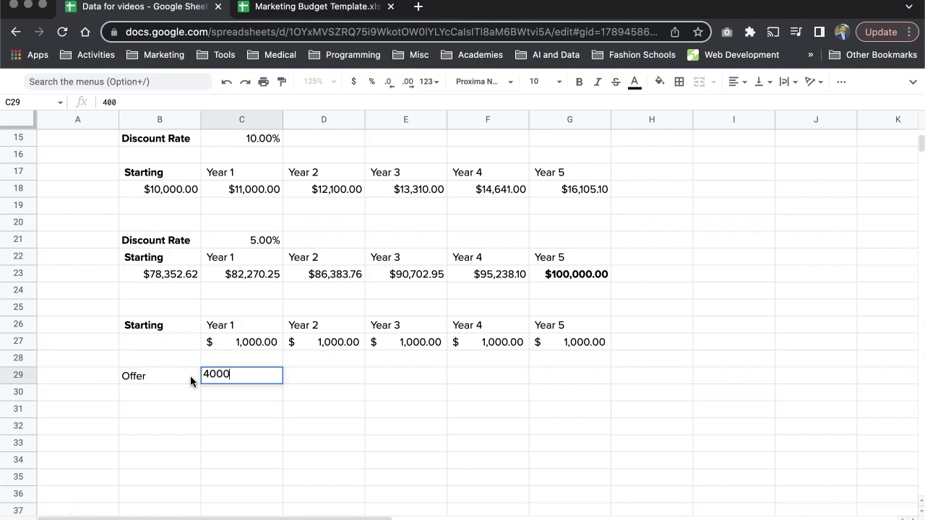
pyautogui.press('Return')
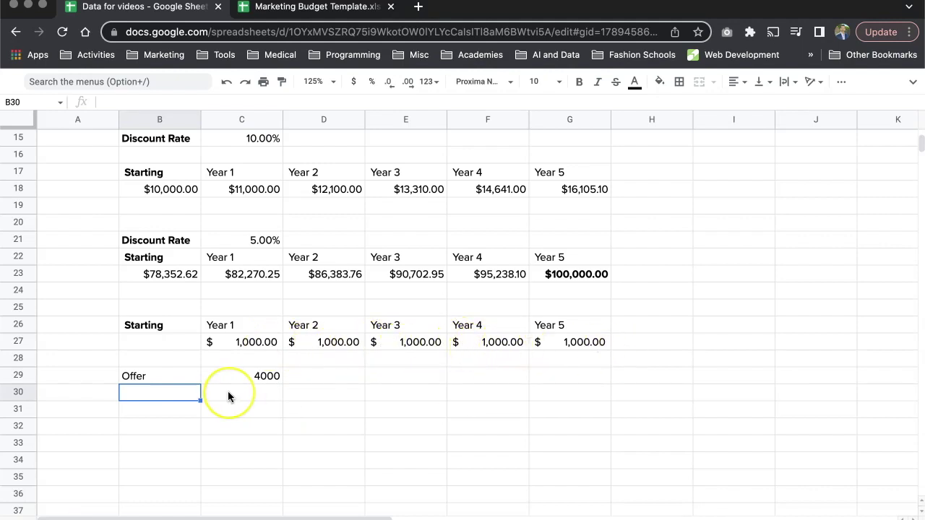
# Add a Sum row with =SUM(C27:G27) in C30, totalling $5,000.00
pyautogui.write('Sum')
pyautogui.press('Tab')
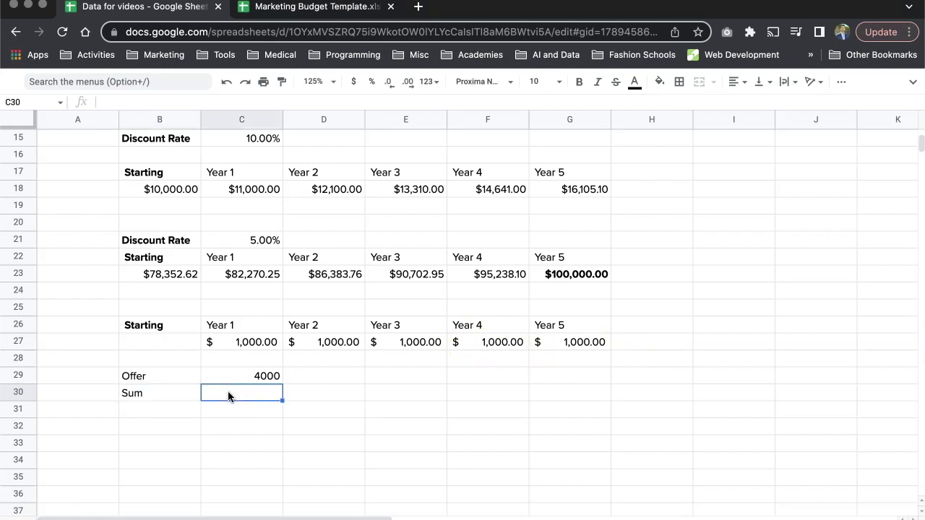
pyautogui.write('=sum(')
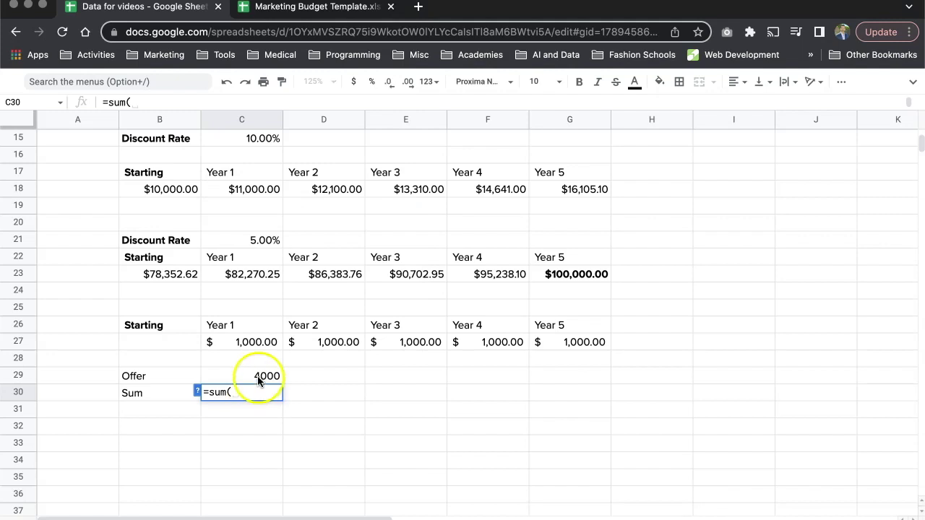
pyautogui.moveTo(242, 342); pyautogui.dragTo(601, 337)
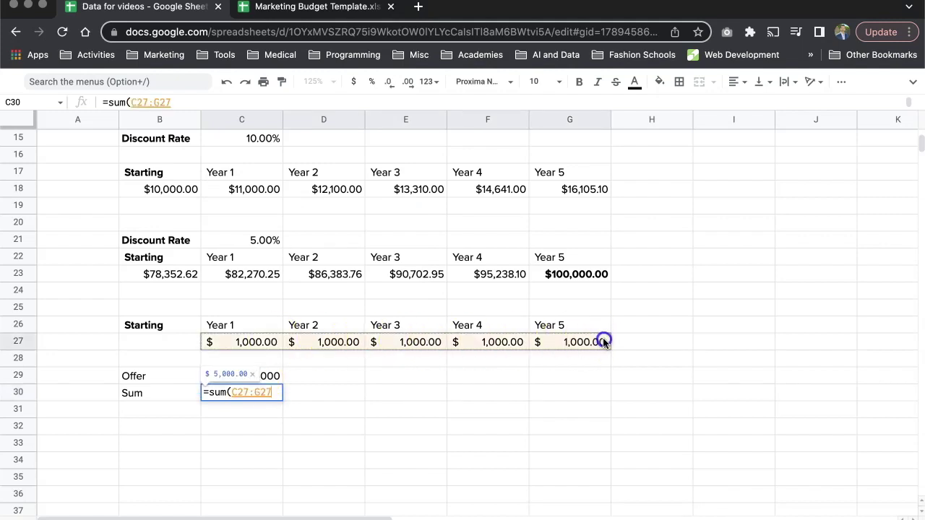
pyautogui.write(')')
pyautogui.press('Return')
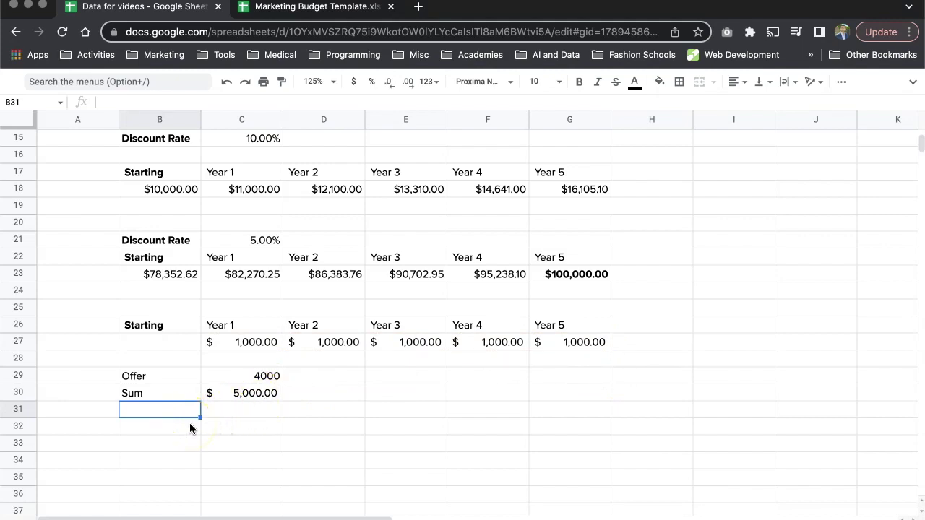
# Add the label Discount Rate in B31 with 10% in C31
pyautogui.write('Discount Rate')
pyautogui.press('Tab')
pyautogui.write('10%')
pyautogui.press('Return')
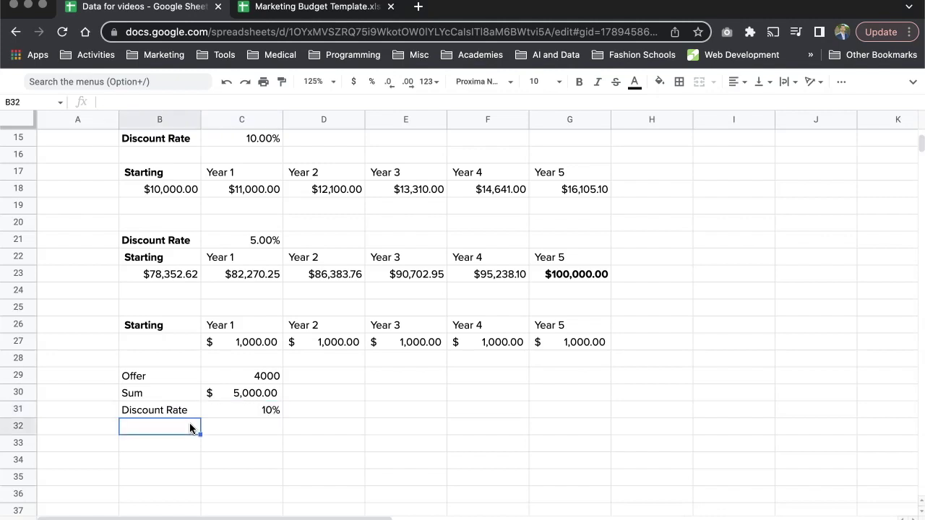
# Add an NPV row with =NPV(C31,C27:G27) in C32, giving $3,791
pyautogui.write('NPV')
pyautogui.press('Tab')
pyautogui.write('=')
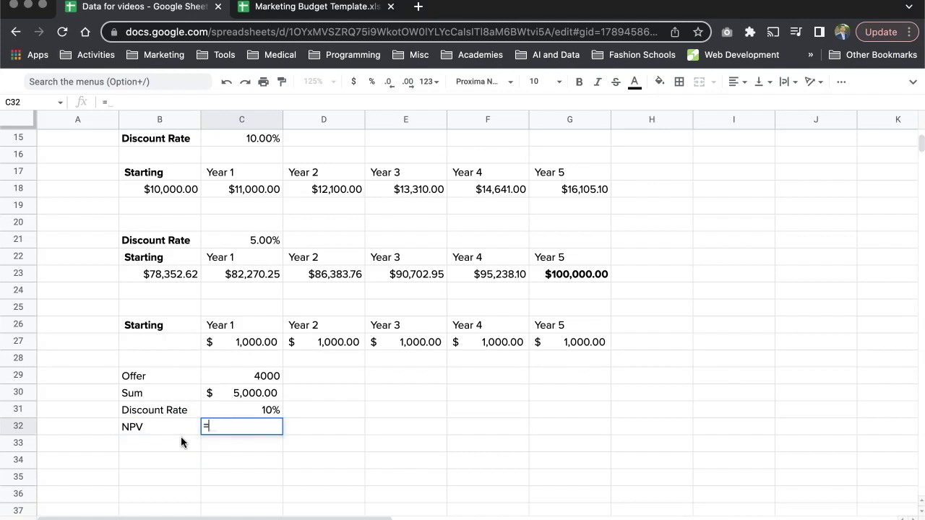
pyautogui.write('npv(')
pyautogui.click(261, 411)
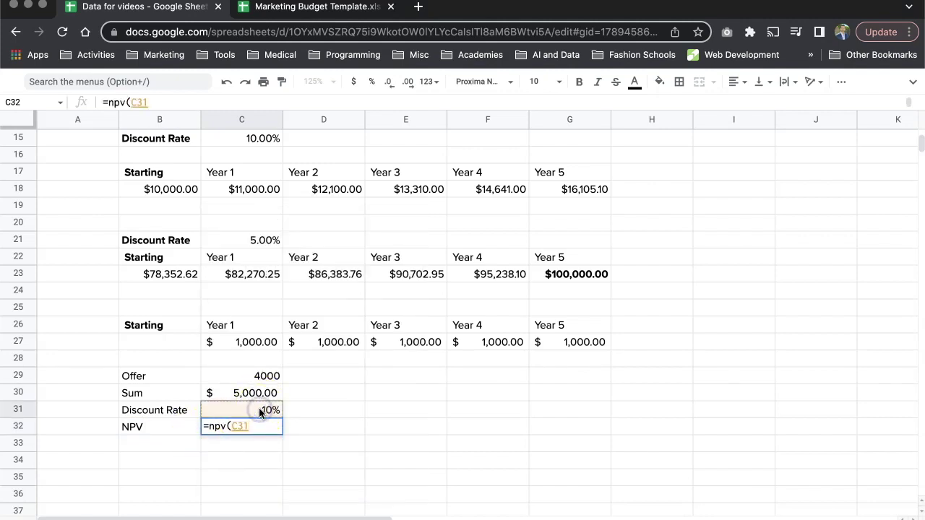
pyautogui.write(',')
pyautogui.moveTo(279, 343); pyautogui.dragTo(564, 349)
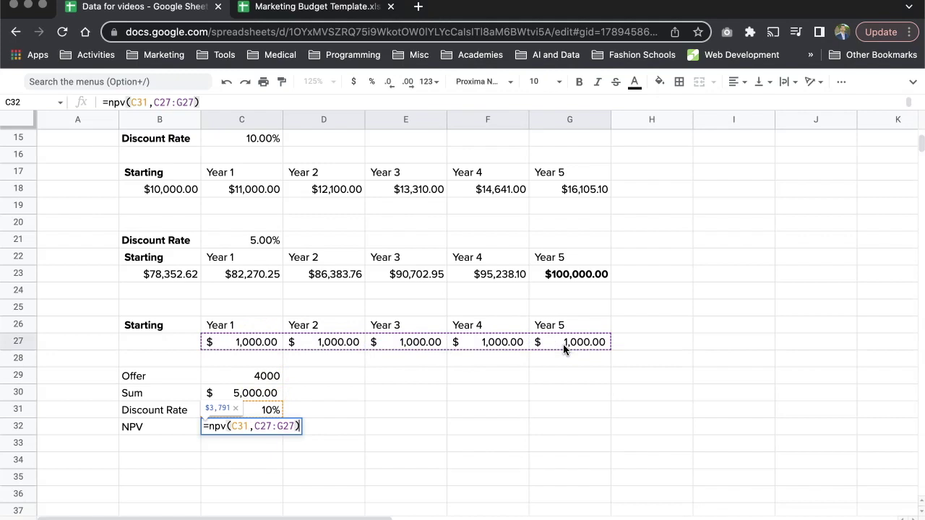
pyautogui.press('Return')
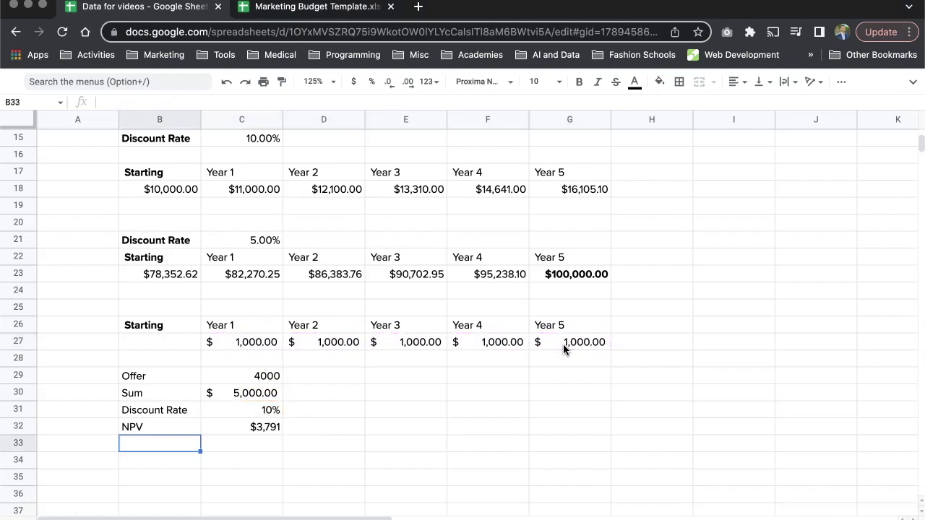
# Bold the NPV result, the 10% discount rate and the 4000 offer
pyautogui.click(273, 409)
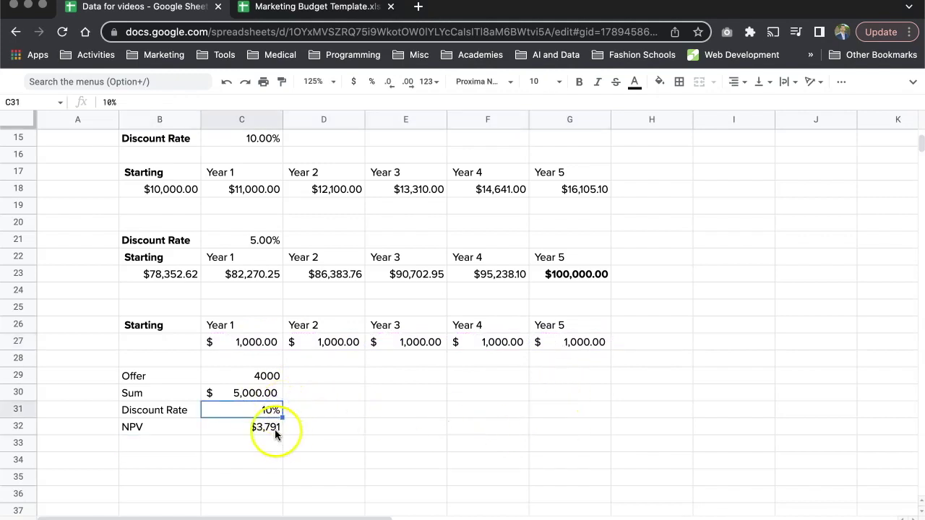
pyautogui.click(274, 432)
pyautogui.press('super+b')
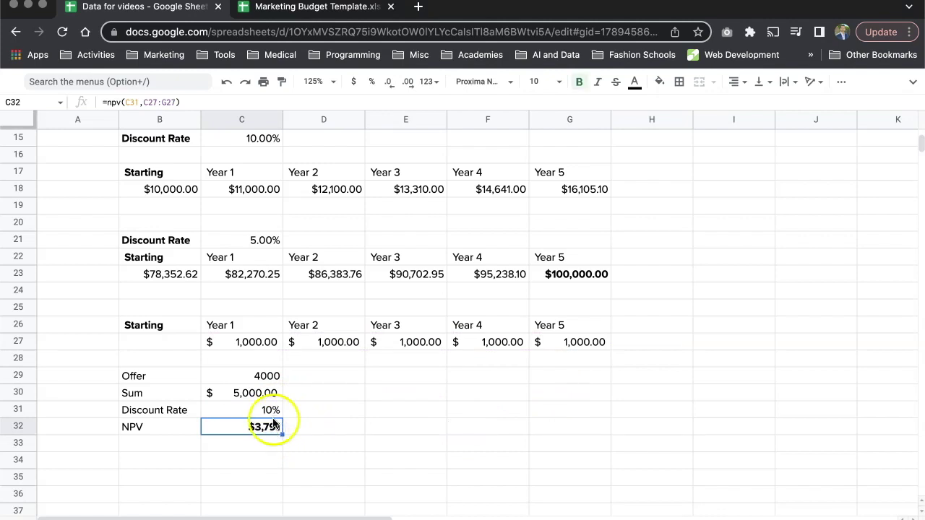
pyautogui.click(272, 411)
pyautogui.press('super+b')
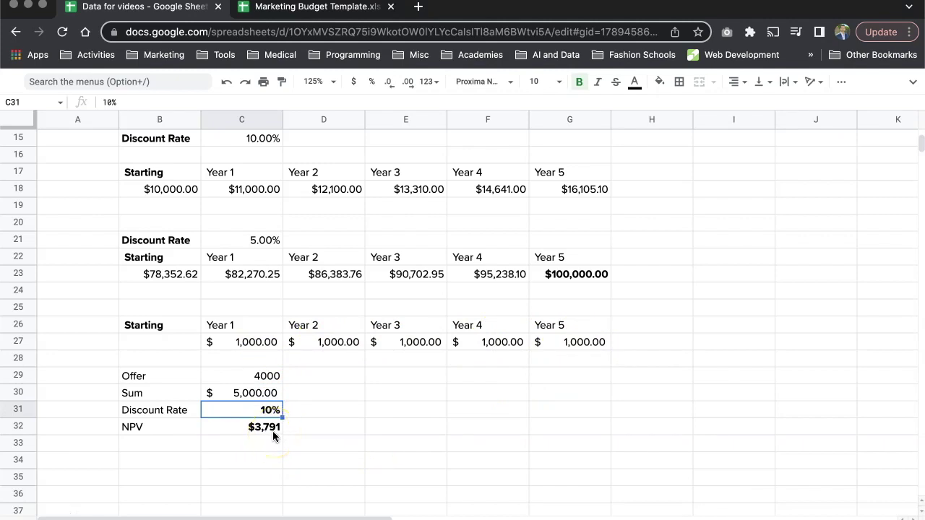
pyautogui.click(268, 377)
pyautogui.press('super+b')
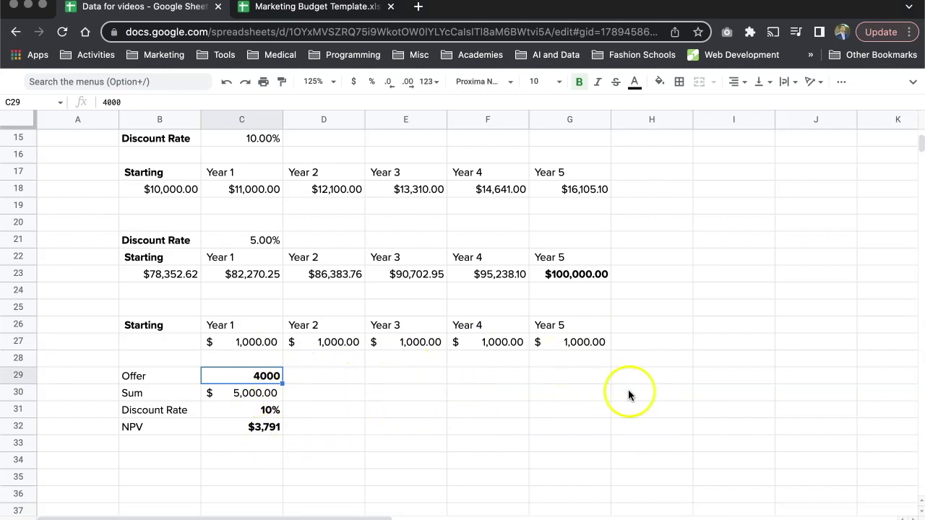
# Type 'guess' in H12 under the 'Biggest Issue with Discount rates?' heading
pyautogui.scroll(2, 636, 397)
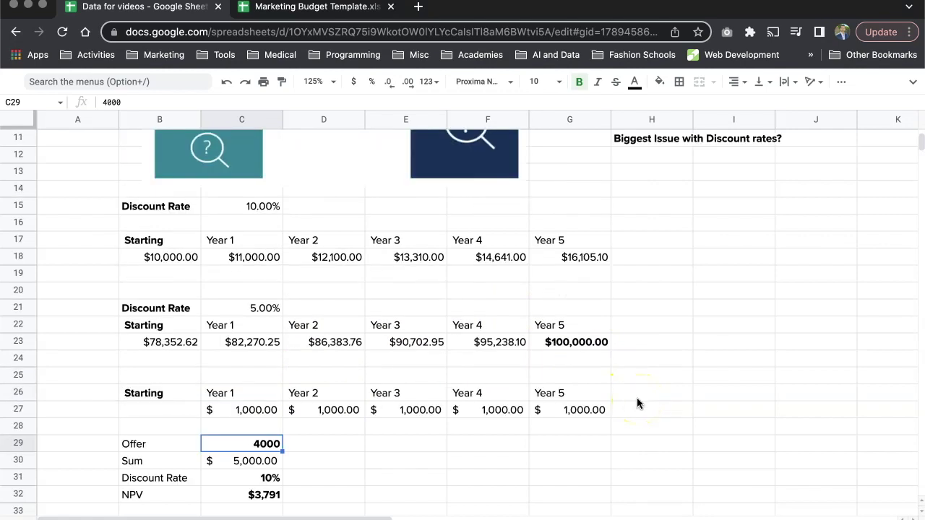
pyautogui.scroll(5, 824, 397)
pyautogui.click(824, 396)
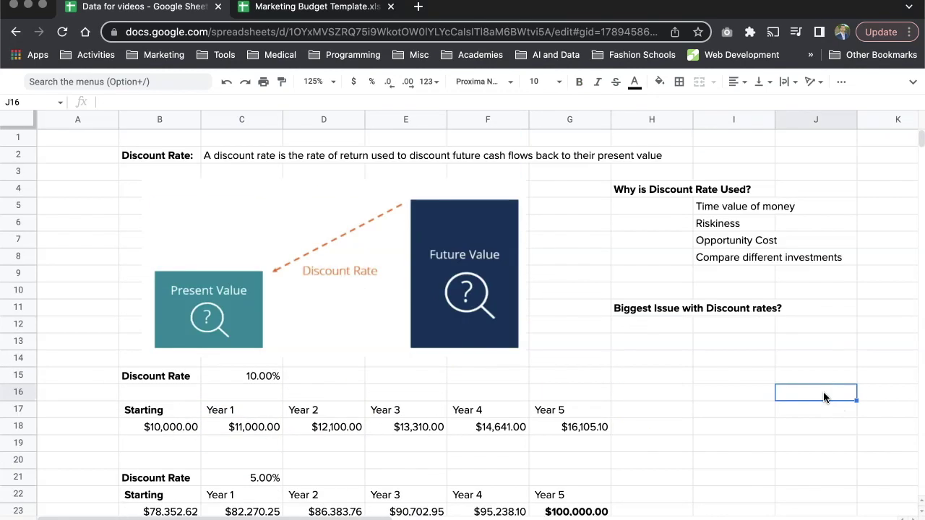
pyautogui.click(678, 324)
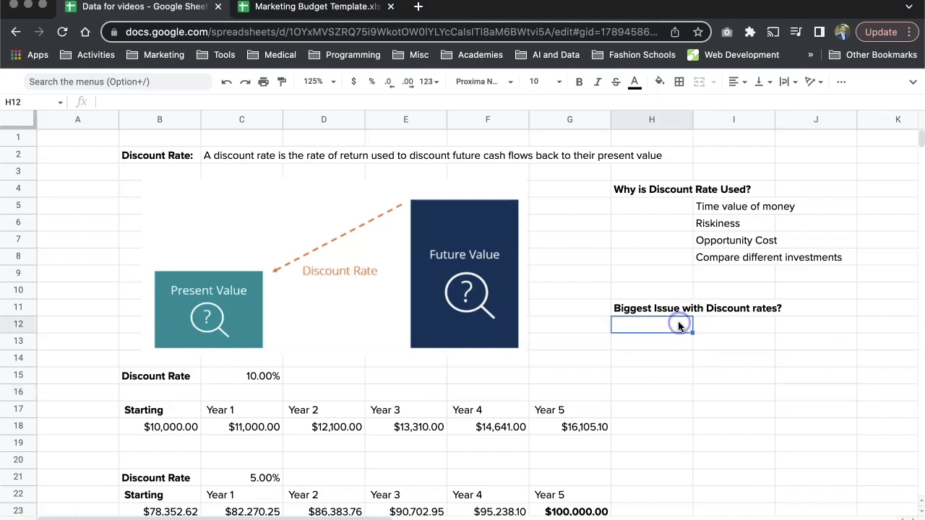
pyautogui.write('guess')
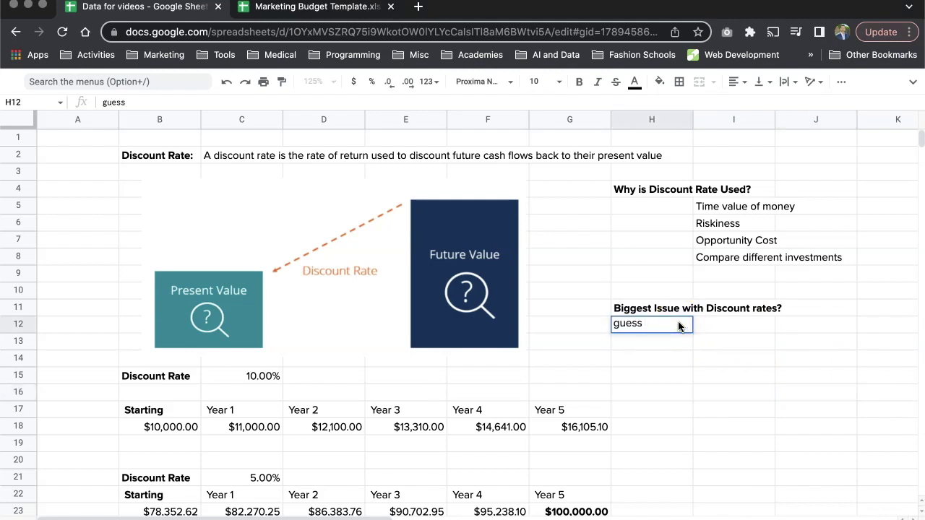
pyautogui.press('Return')
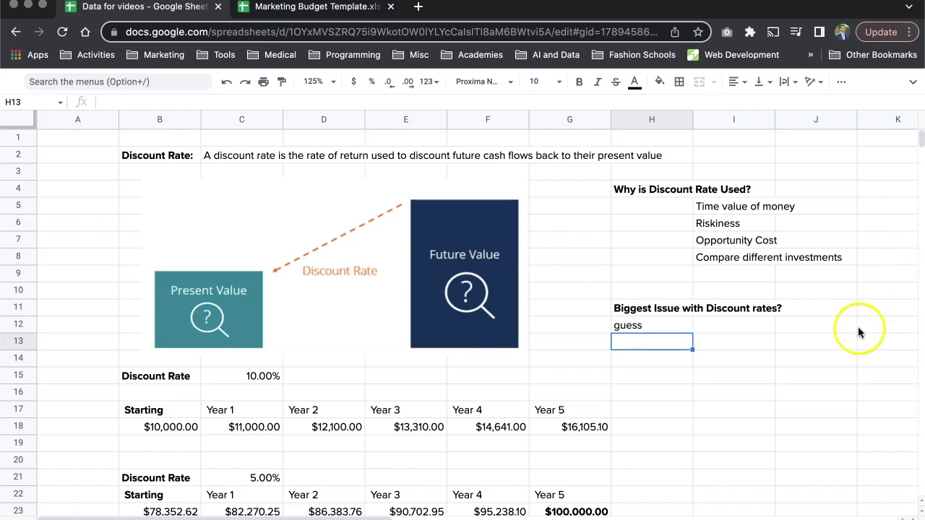
pyautogui.scroll(-2, 858, 327)
pyautogui.scroll(-5, 859, 331)
pyautogui.scroll(1, 859, 331)
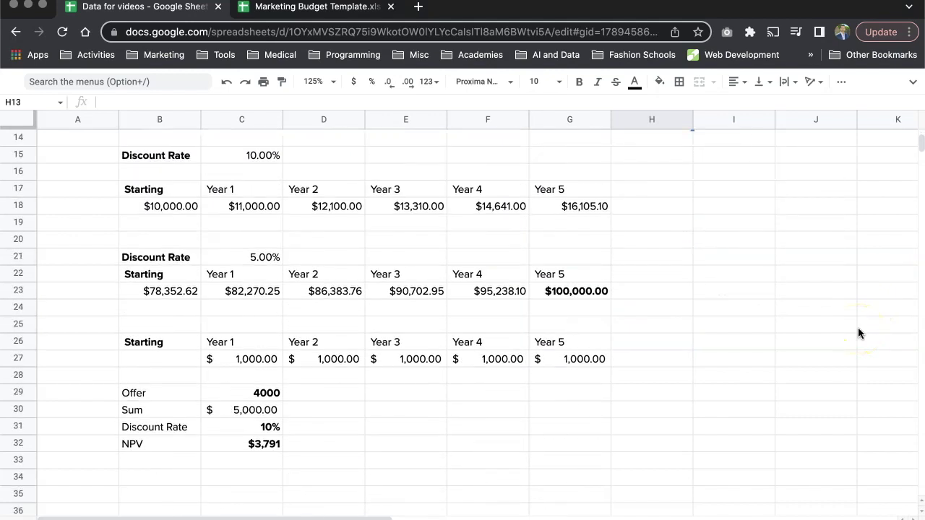